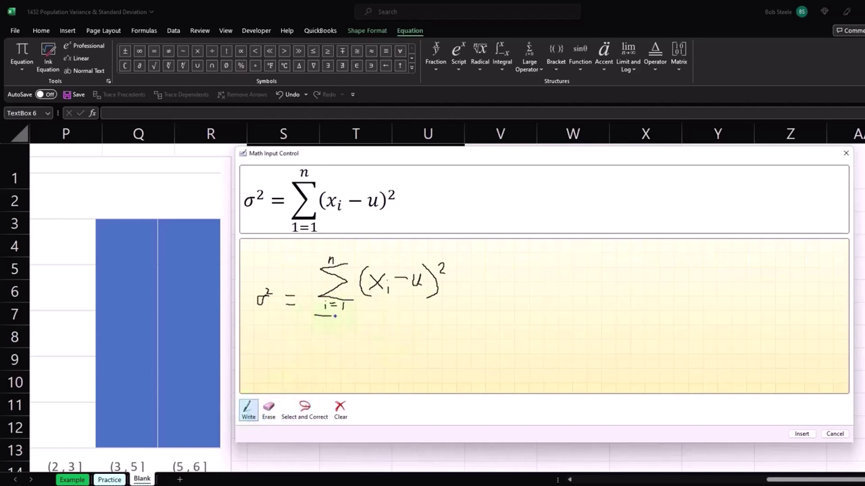
Complete the handwritten variance equation σ² = Σ(xᵢ − u)²/n with its fraction line and insert it
{"action": "left_click_drag", "start_coordinate": [337, 316], "coordinate": [452, 312]}
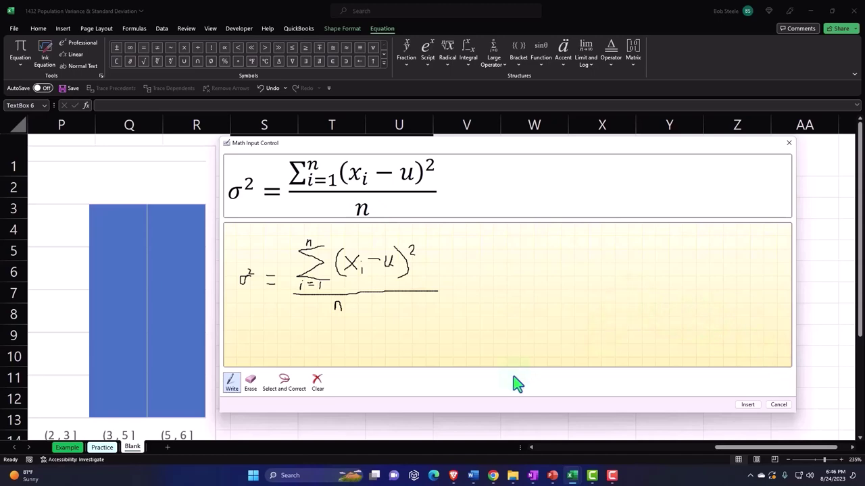
{"action": "left_click", "coordinate": [747, 404]}
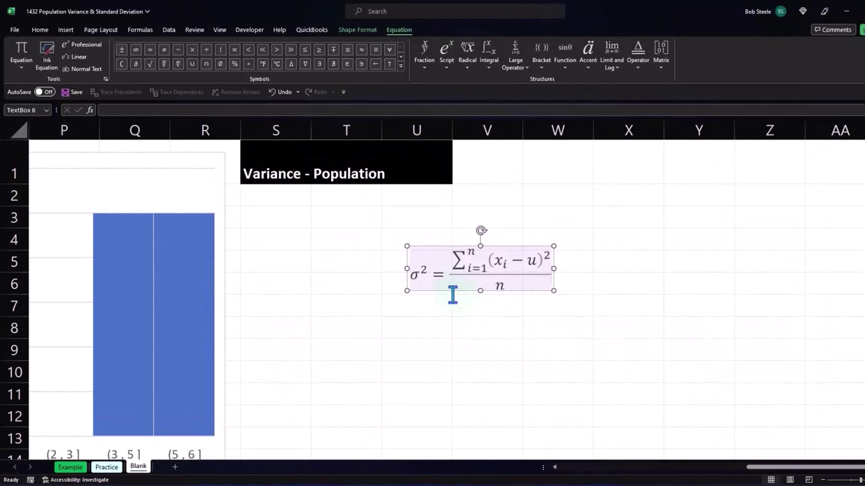
Move the variance equation beneath the Variance - Population title and widen its box
{"action": "left_click_drag", "start_coordinate": [453, 294], "coordinate": [295, 236]}
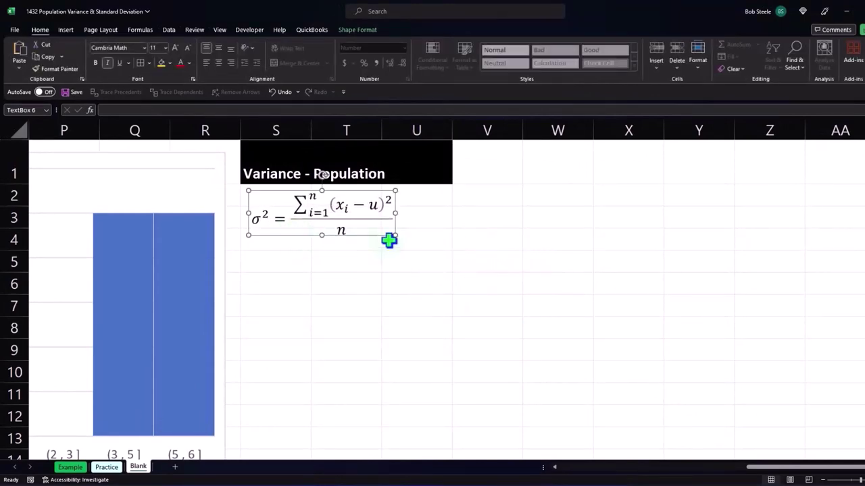
{"action": "left_click_drag", "start_coordinate": [392, 234], "coordinate": [448, 253]}
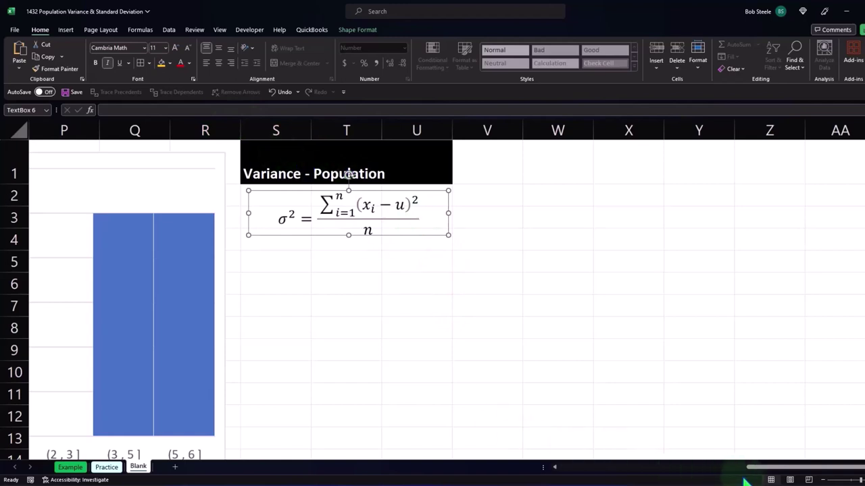
{"action": "left_click_drag", "start_coordinate": [757, 473], "coordinate": [594, 474]}
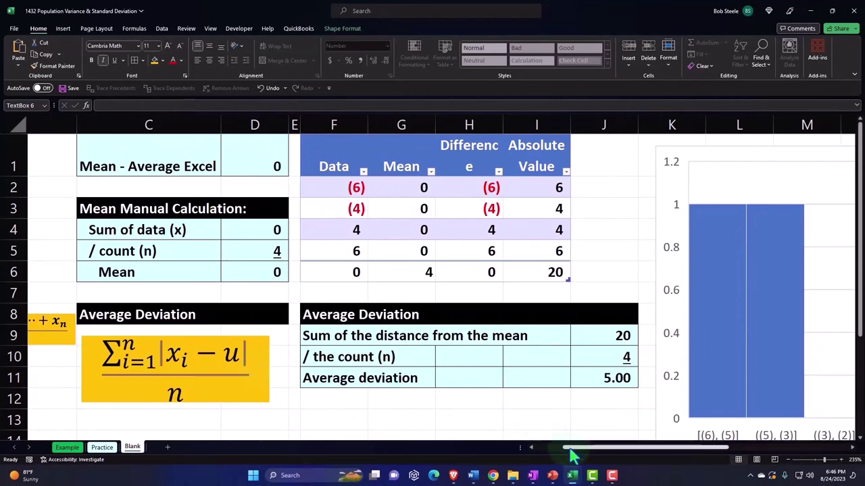
{"action": "left_click_drag", "start_coordinate": [571, 456], "coordinate": [724, 464]}
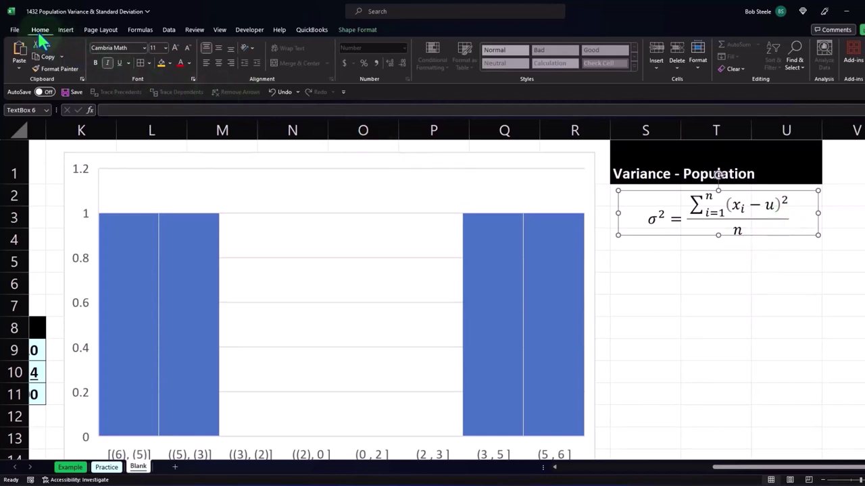
Give the variance equation an orange fill and 16-point text, widened to fit one line
{"action": "left_click", "coordinate": [160, 64]}
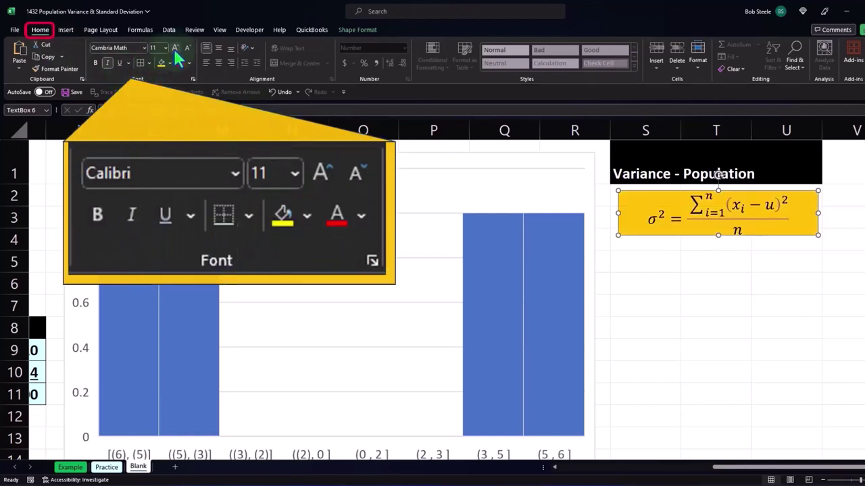
{"action": "left_click", "coordinate": [174, 48]}
{"action": "left_click", "coordinate": [173, 47]}
{"action": "left_click", "coordinate": [174, 47]}
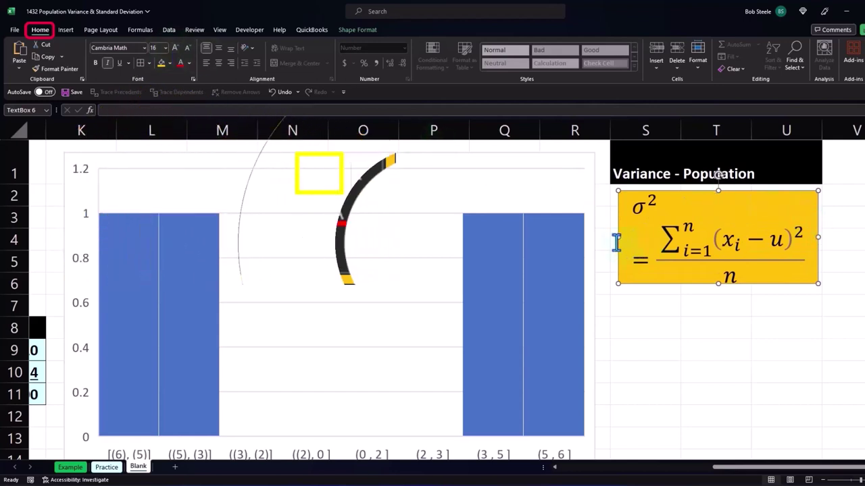
{"action": "left_click_drag", "start_coordinate": [618, 237], "coordinate": [610, 237]}
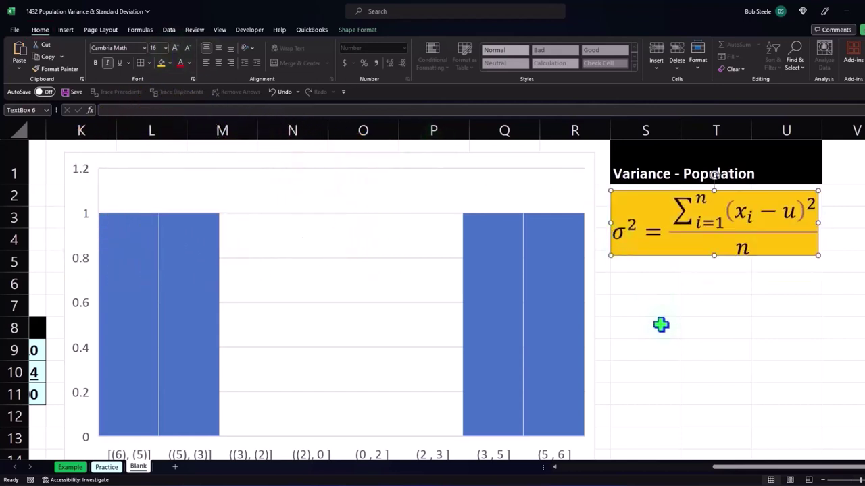
{"action": "left_click", "coordinate": [649, 304]}
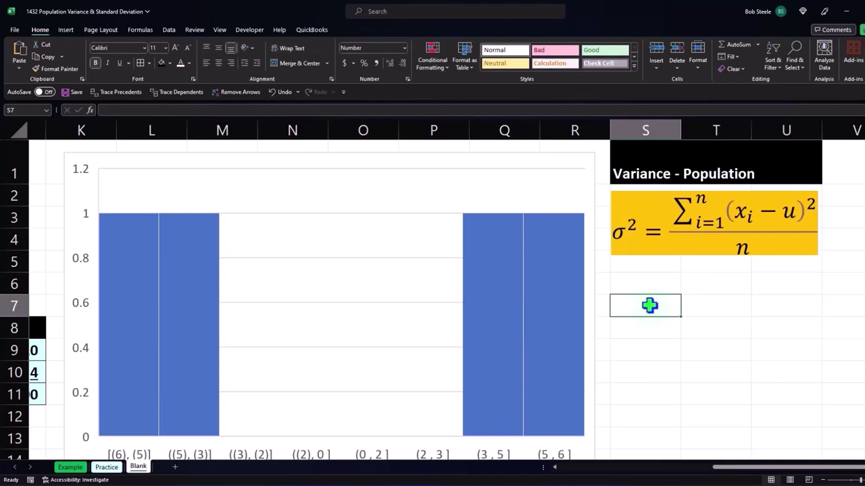
Add a 'Standard Deviation - Population' header in S7 with black fill and white text across S7:U7
{"action": "type", "text": "Standar"}
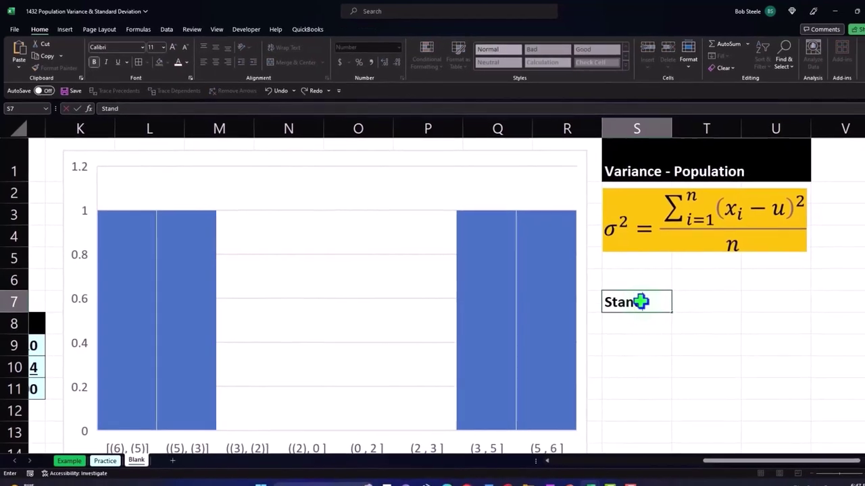
{"action": "type", "text": "d De"}
{"action": "type", "text": "viation - Population"}
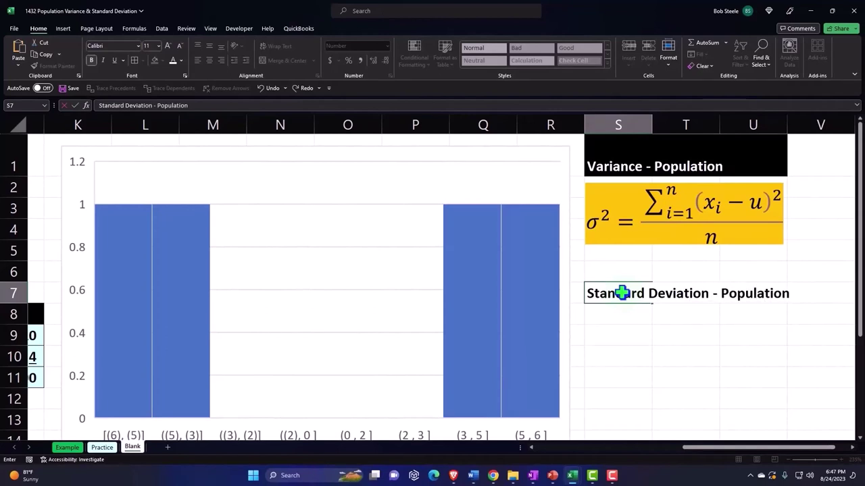
{"action": "key", "text": "Return"}
{"action": "left_click_drag", "start_coordinate": [621, 293], "coordinate": [762, 292]}
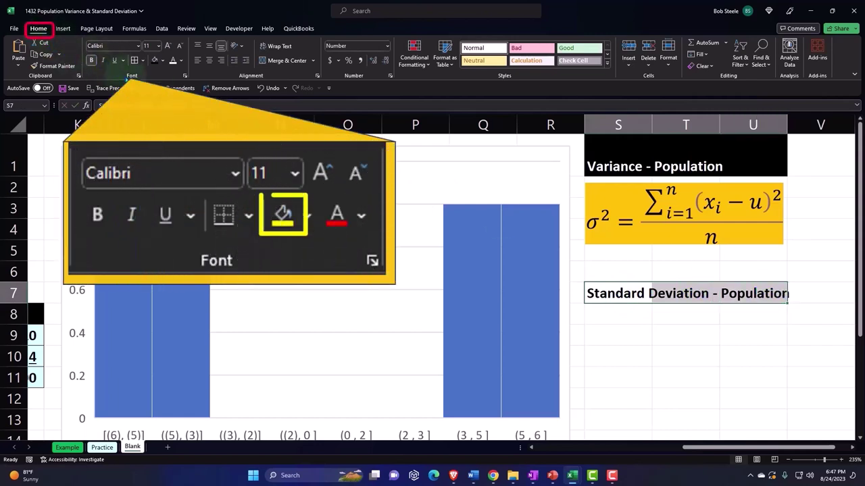
{"action": "left_click", "coordinate": [155, 60]}
{"action": "left_click", "coordinate": [173, 60]}
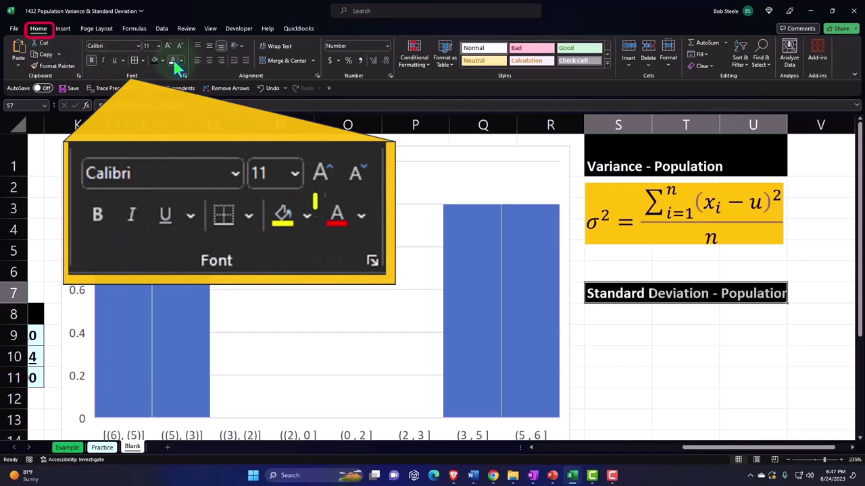
{"action": "left_click", "coordinate": [663, 323]}
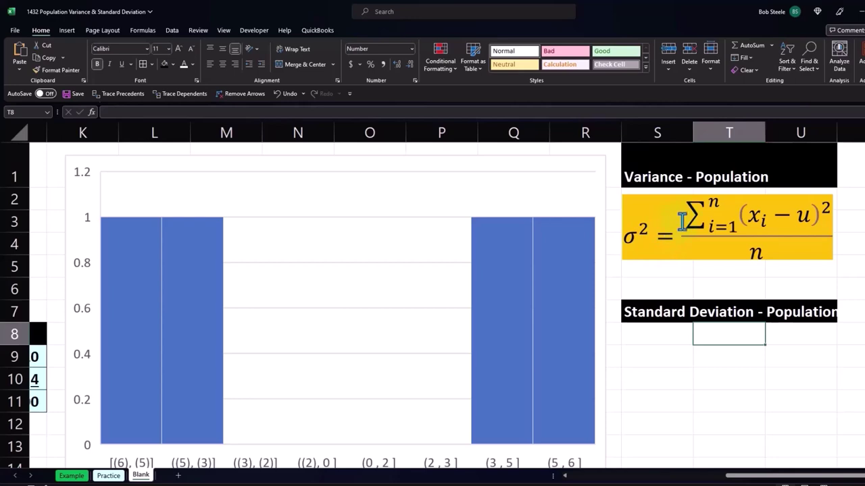
Start a new Ink Equation from Insert > Equation and enlarge its handwriting window
{"action": "left_click", "coordinate": [67, 30]}
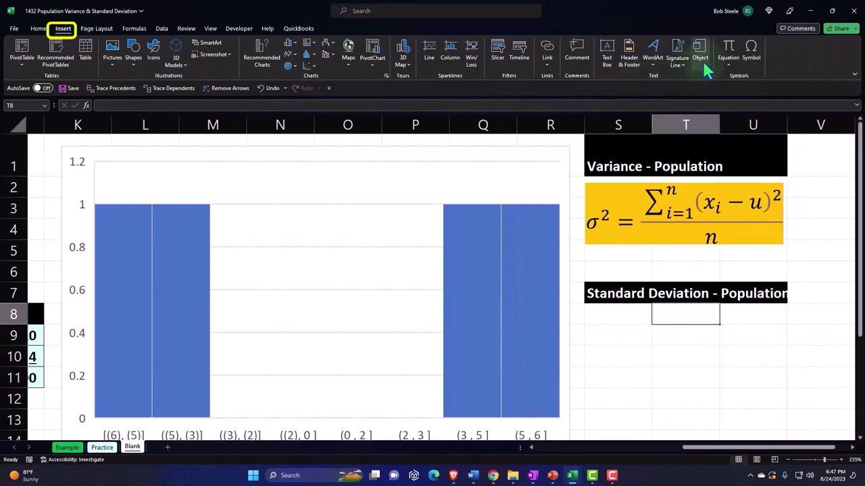
{"action": "left_click", "coordinate": [729, 51]}
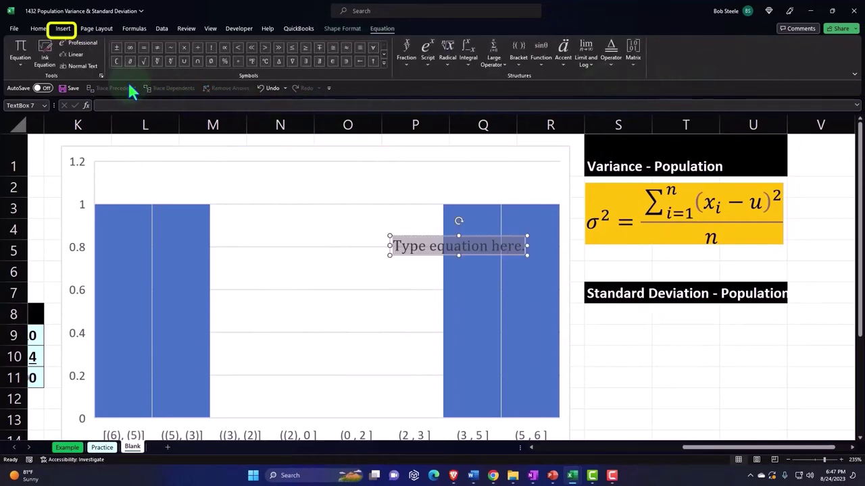
{"action": "left_click", "coordinate": [20, 61]}
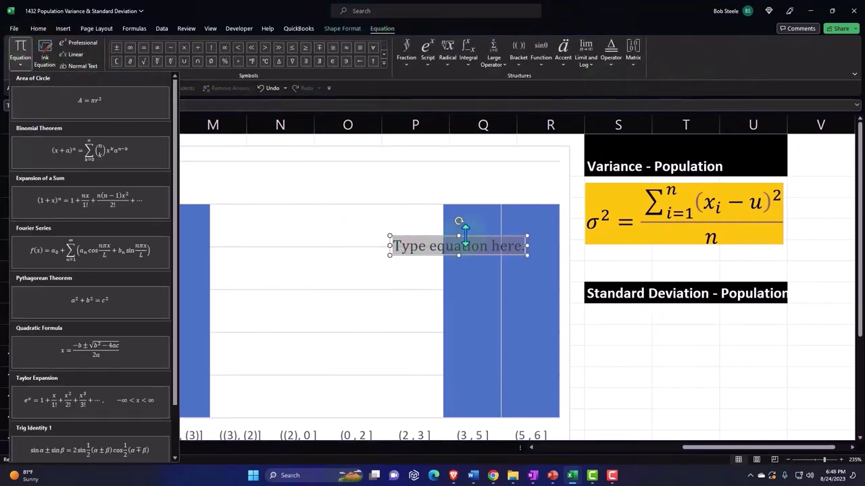
{"action": "left_click", "coordinate": [49, 51]}
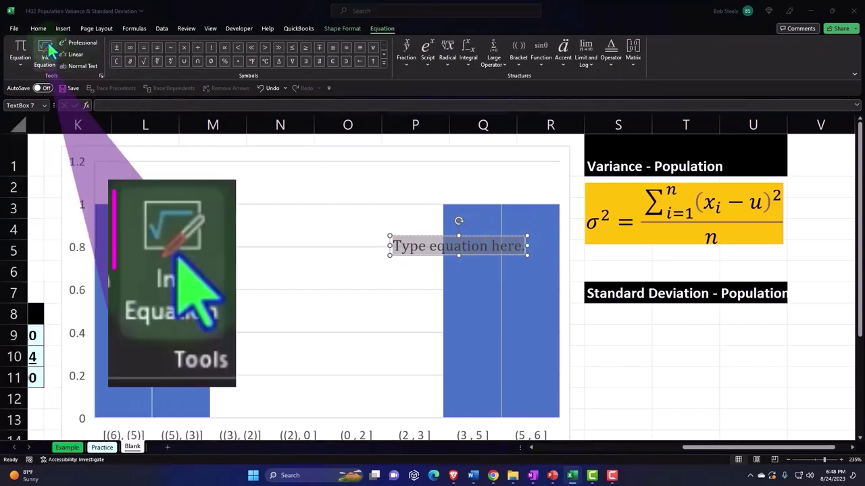
{"action": "left_click_drag", "start_coordinate": [296, 190], "coordinate": [581, 259]}
{"action": "left_click_drag", "start_coordinate": [501, 241], "coordinate": [342, 139]}
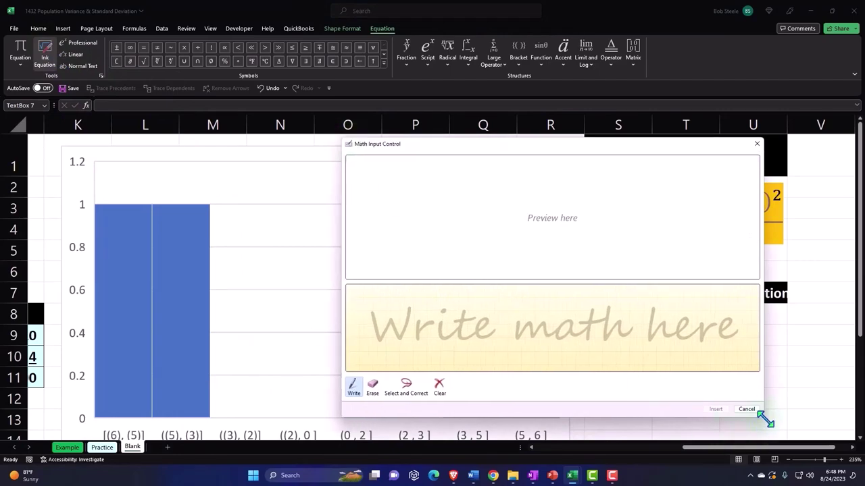
{"action": "left_click_drag", "start_coordinate": [773, 422], "coordinate": [822, 426]}
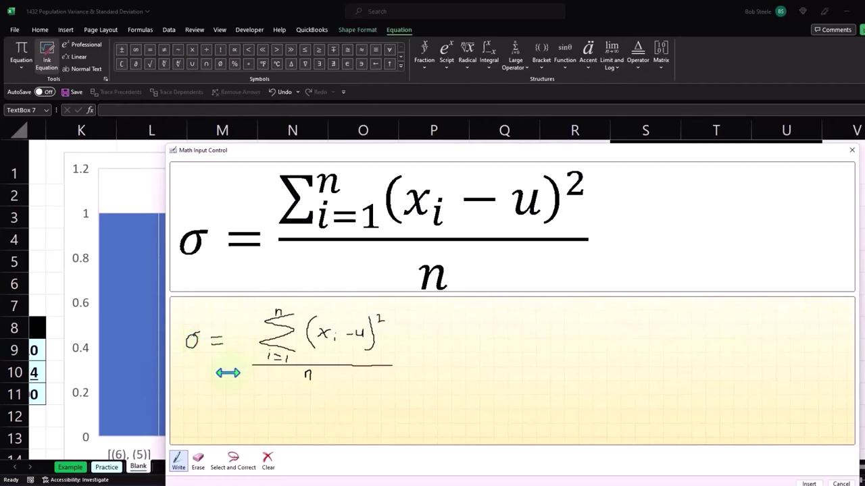
Handwrite the standard deviation formula σ = √(Σ(xᵢ − u)²/n) in the pad
{"action": "mouse_move", "coordinate": [228, 372]}
{"action": "left_mouse_down"}
{"action": "mouse_move", "coordinate": [228, 384]}
{"action": "mouse_move", "coordinate": [247, 304]}
{"action": "mouse_move", "coordinate": [416, 302]}
{"action": "left_mouse_up"}
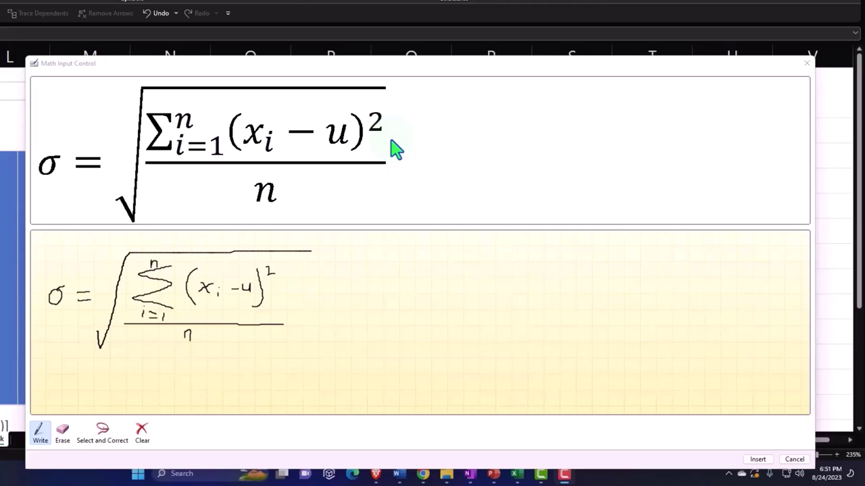
{"action": "left_click_drag", "start_coordinate": [347, 63], "coordinate": [330, 9]}
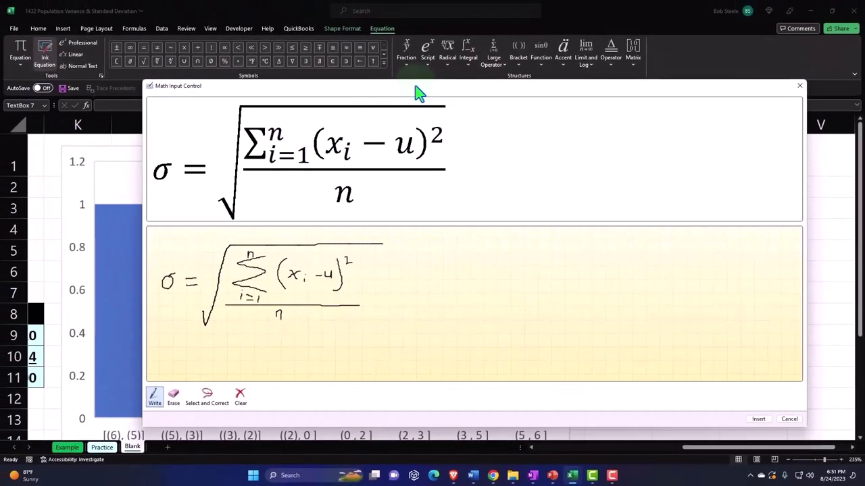
{"action": "left_click_drag", "start_coordinate": [419, 94], "coordinate": [380, 68]}
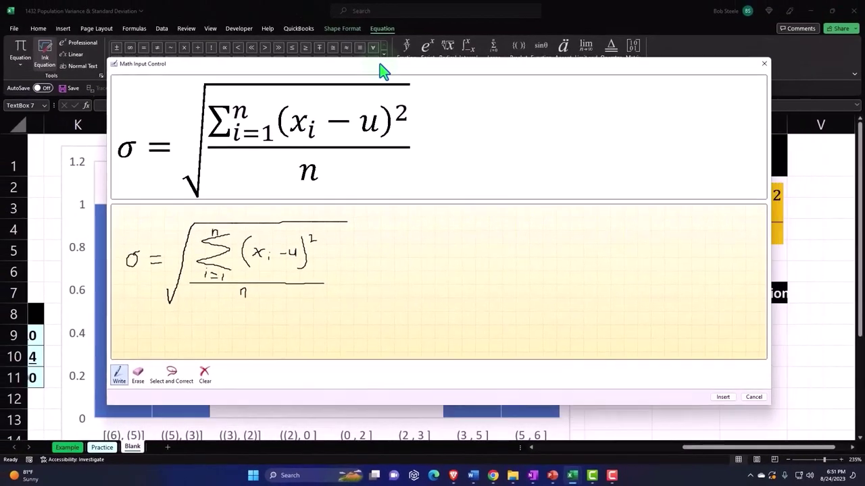
Insert the standard deviation equation and move it below the Standard Deviation - Population header
{"action": "left_click", "coordinate": [721, 399]}
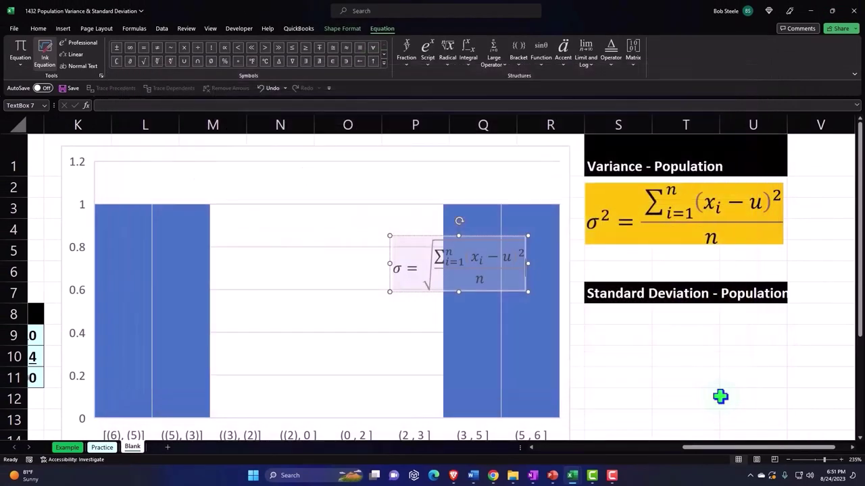
{"action": "left_click", "coordinate": [545, 325]}
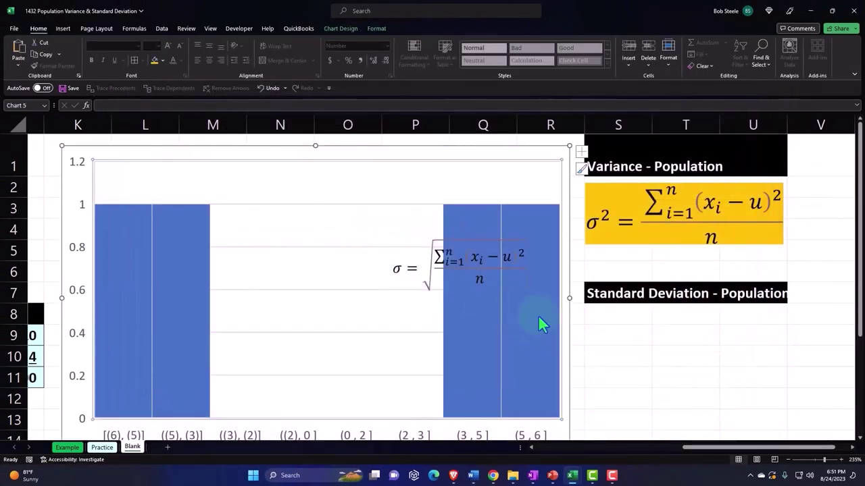
{"action": "left_click", "coordinate": [446, 267]}
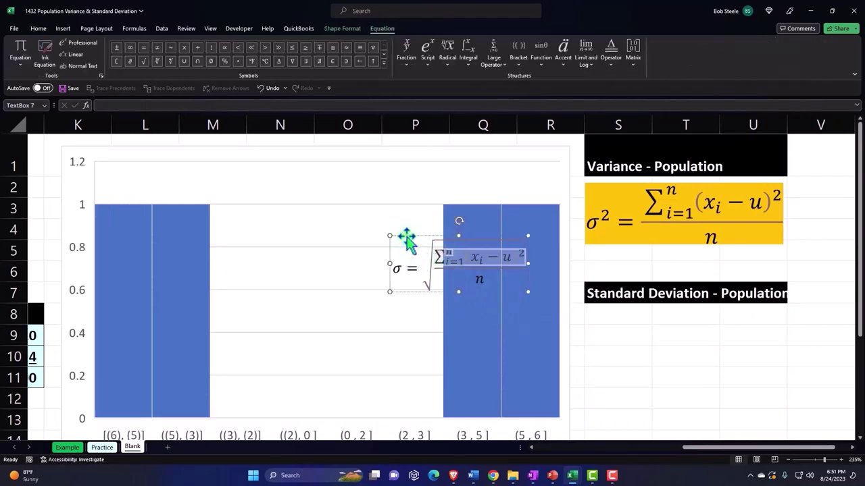
{"action": "left_click_drag", "start_coordinate": [406, 237], "coordinate": [609, 317]}
Raise the standard deviation equation to 16-point text with a yellow fill
{"action": "left_click", "coordinate": [611, 223]}
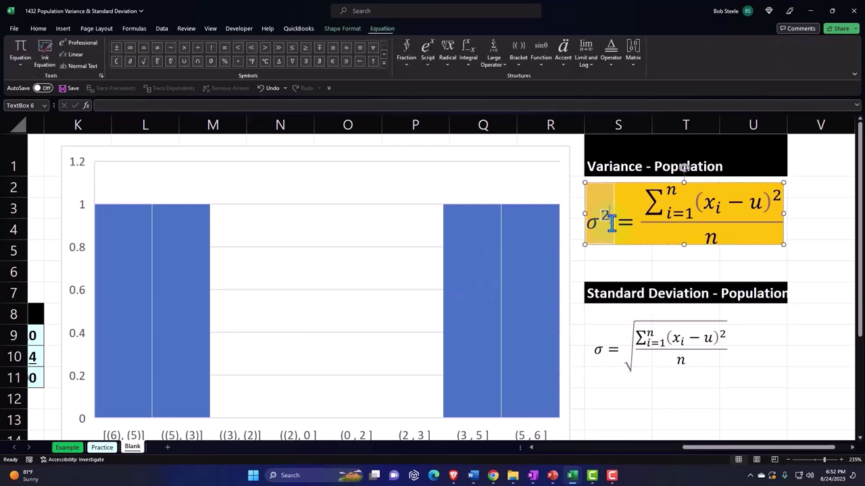
{"action": "left_click", "coordinate": [38, 29]}
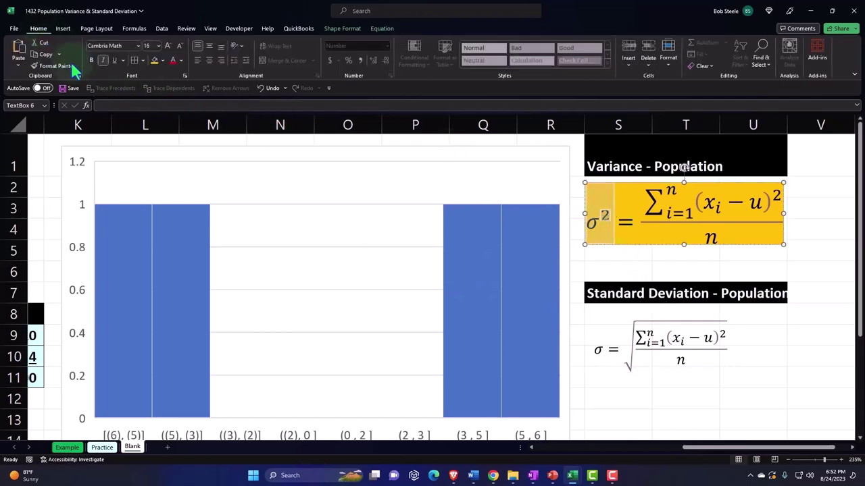
{"action": "left_click", "coordinate": [615, 344]}
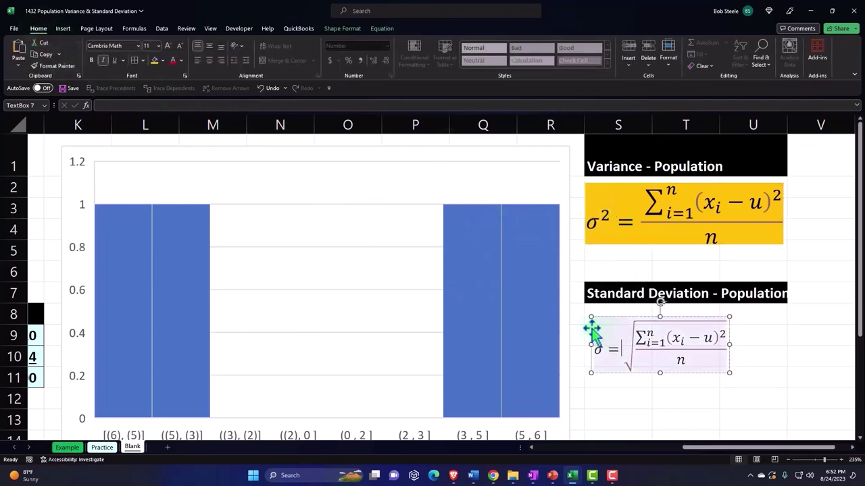
{"action": "left_click", "coordinate": [158, 45]}
{"action": "left_click", "coordinate": [158, 46]}
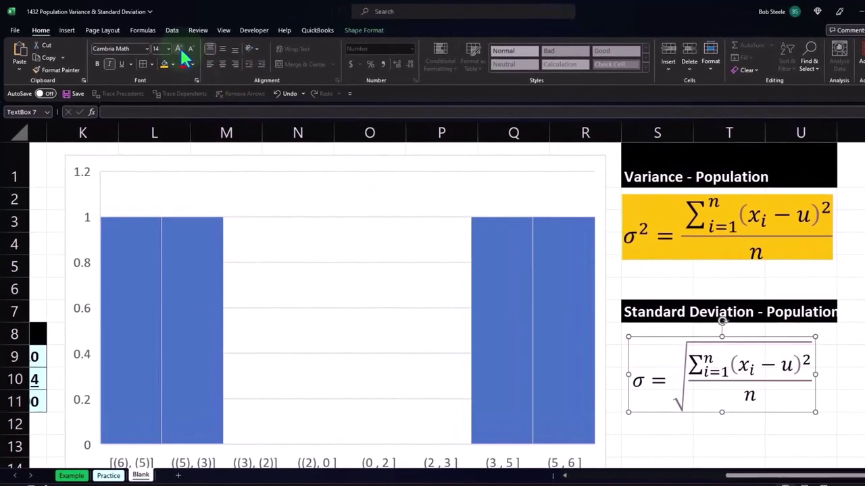
{"action": "left_click", "coordinate": [179, 50]}
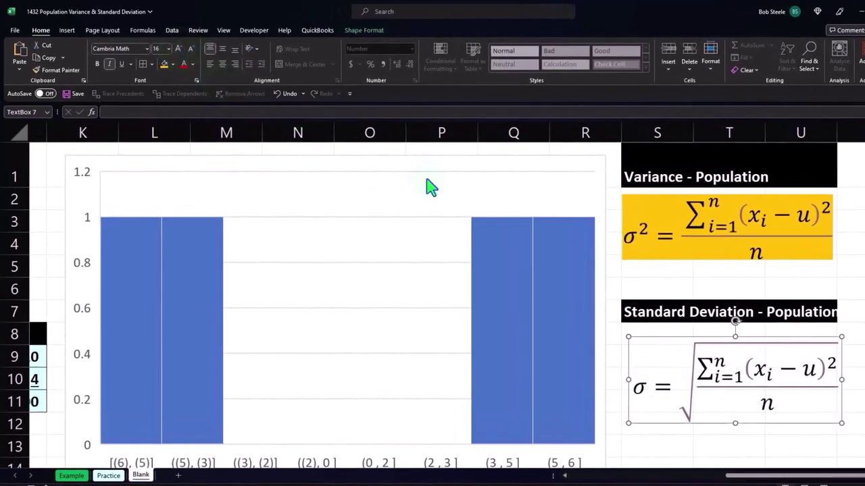
{"action": "left_click", "coordinate": [163, 64]}
{"action": "left_click_drag", "start_coordinate": [780, 478], "coordinate": [633, 484]}
Nudge the standard deviation equation box into its final position under the header
{"action": "left_click", "coordinate": [163, 335]}
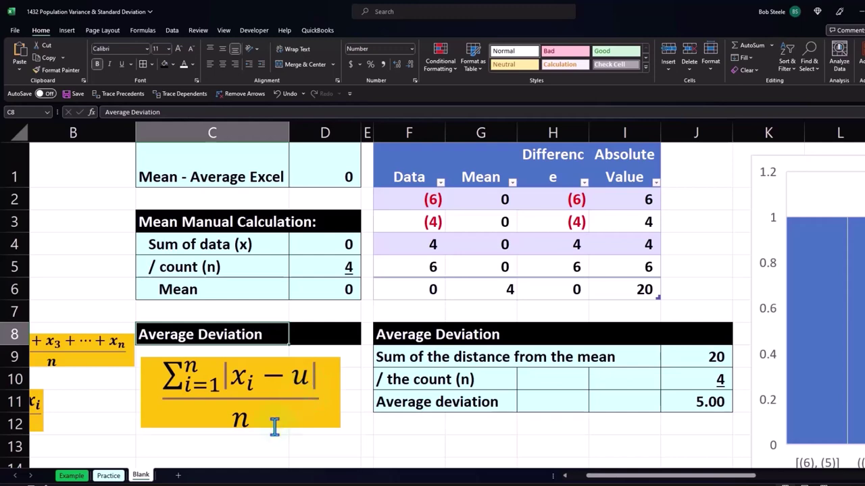
{"action": "left_click_drag", "start_coordinate": [621, 481], "coordinate": [764, 481]}
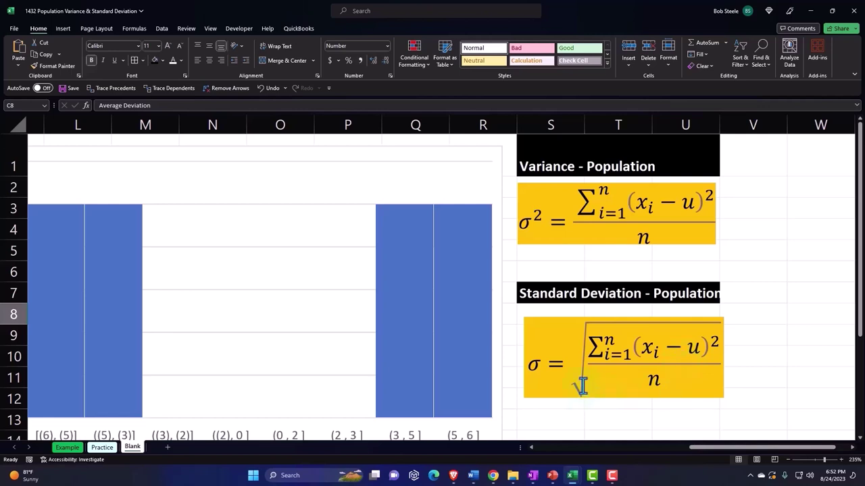
{"action": "left_click", "coordinate": [555, 317]}
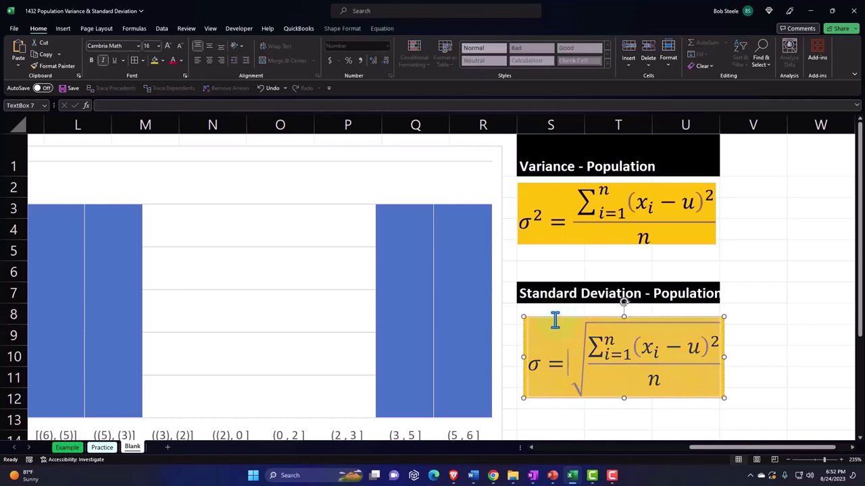
{"action": "left_click_drag", "start_coordinate": [552, 323], "coordinate": [550, 323]}
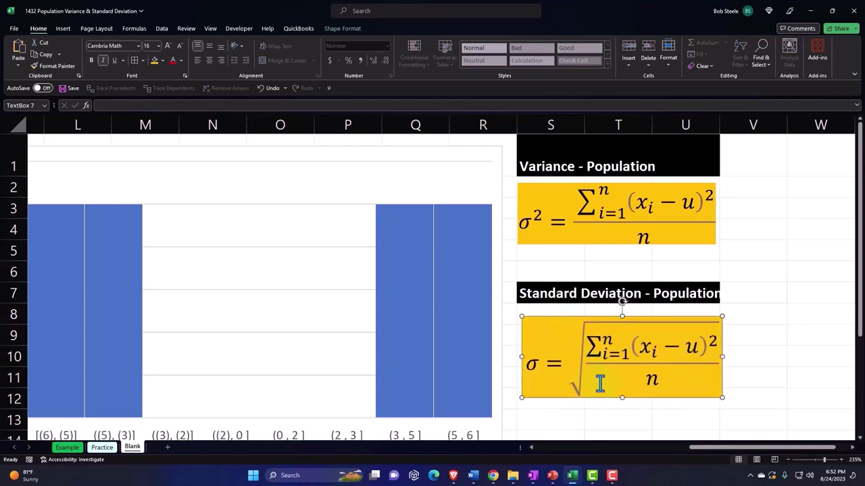
{"action": "left_click", "coordinate": [629, 407]}
Copy the Data column F1:F5 including its header
{"action": "key", "text": "Right"}
{"action": "key", "text": "Right"}
{"action": "key", "text": "Right"}
{"action": "key", "text": "Right"}
{"action": "key", "text": "Right"}
{"action": "key", "text": "Right"}
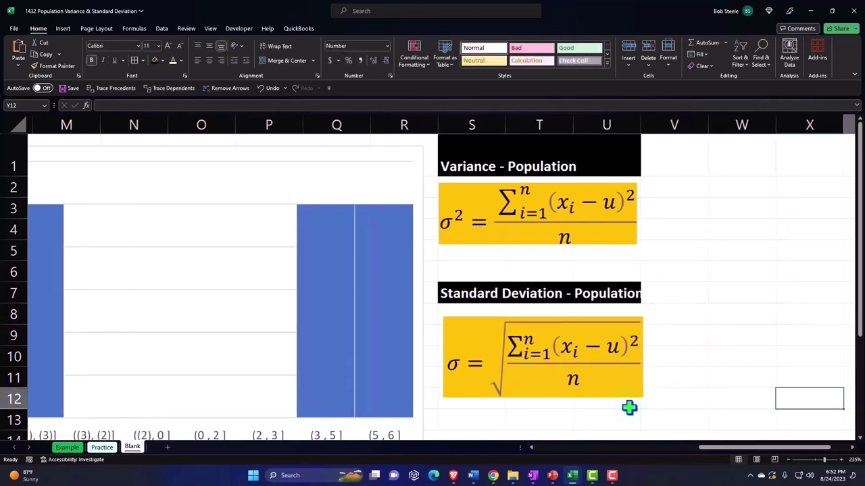
{"action": "key", "text": "Left"}
{"action": "key", "text": "Left"}
{"action": "key", "text": "Left"}
{"action": "key", "text": "Left"}
{"action": "key", "text": "Left"}
{"action": "key", "text": "Left"}
{"action": "key", "text": "Left"}
{"action": "key", "text": "Left"}
{"action": "key", "text": "Left"}
{"action": "key", "text": "Left"}
{"action": "key", "text": "Left"}
{"action": "key", "text": "Left"}
{"action": "key", "text": "Left"}
{"action": "key", "text": "Left"}
{"action": "key", "text": "Left"}
{"action": "key", "text": "Left"}
{"action": "key", "text": "Left"}
{"action": "key", "text": "Left"}
{"action": "key", "text": "Left"}
{"action": "key", "text": "Left"}
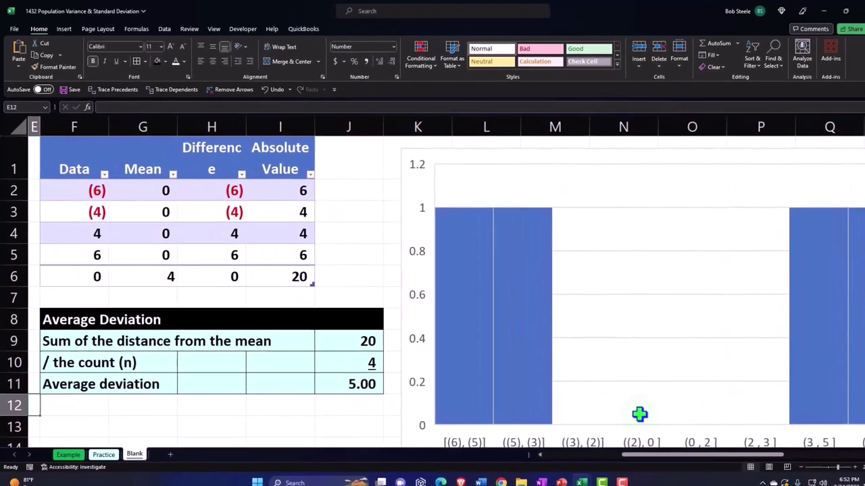
{"action": "left_click", "coordinate": [76, 140]}
{"action": "left_click", "coordinate": [80, 152]}
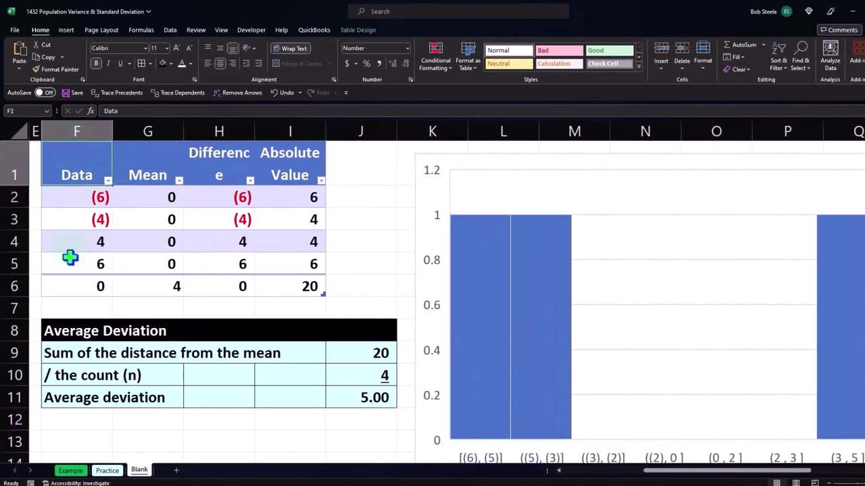
{"action": "left_click", "coordinate": [77, 144]}
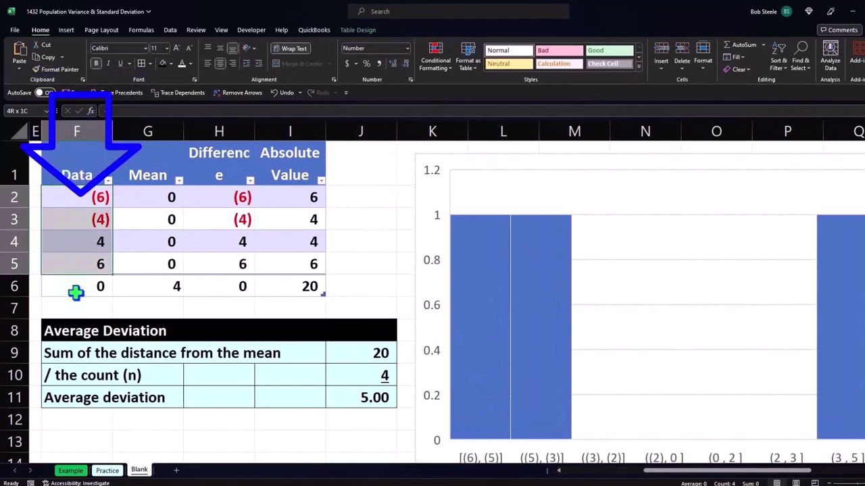
{"action": "left_click_drag", "start_coordinate": [77, 159], "coordinate": [77, 270]}
{"action": "key", "text": "ctrl+c"}
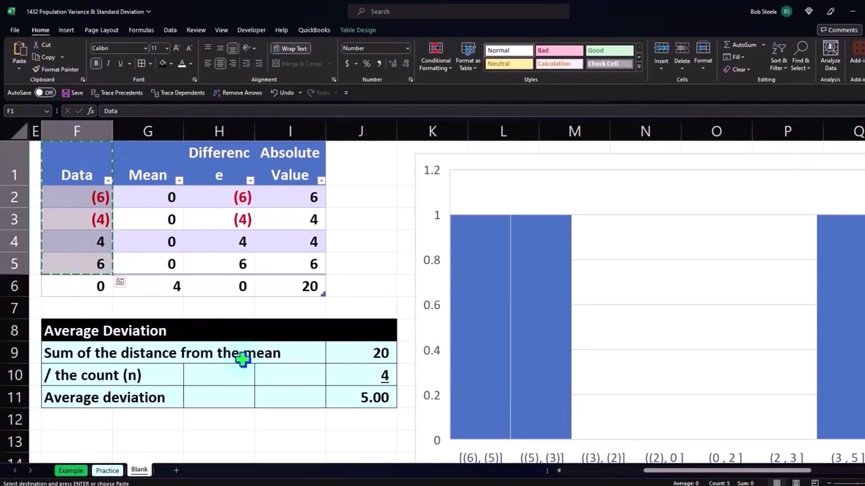
Narrow column V into a spacer and paste the Data column into W1:W5
{"action": "left_click_drag", "start_coordinate": [676, 470], "coordinate": [757, 470]}
{"action": "left_click", "coordinate": [832, 286]}
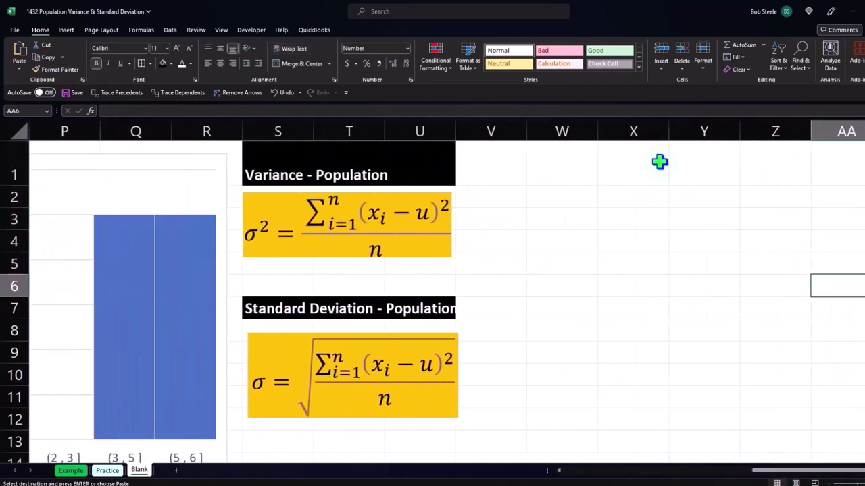
{"action": "left_click_drag", "start_coordinate": [526, 130], "coordinate": [466, 131]}
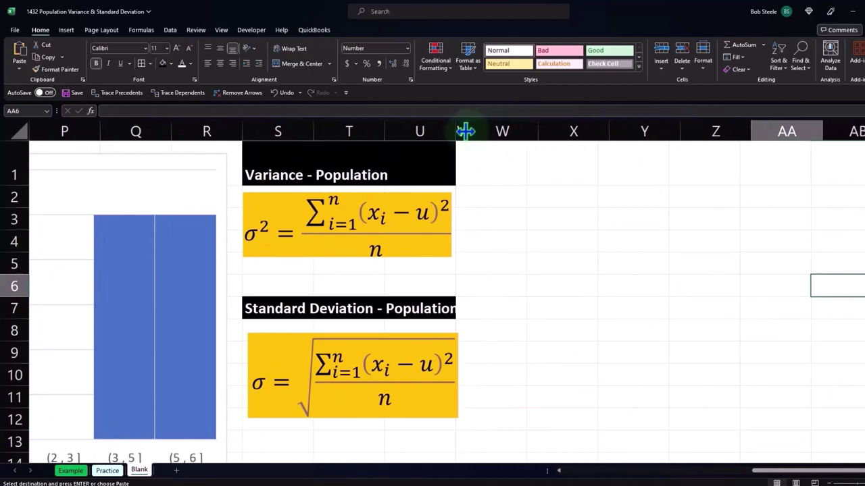
{"action": "left_click", "coordinate": [504, 159]}
{"action": "right_click", "coordinate": [504, 164]}
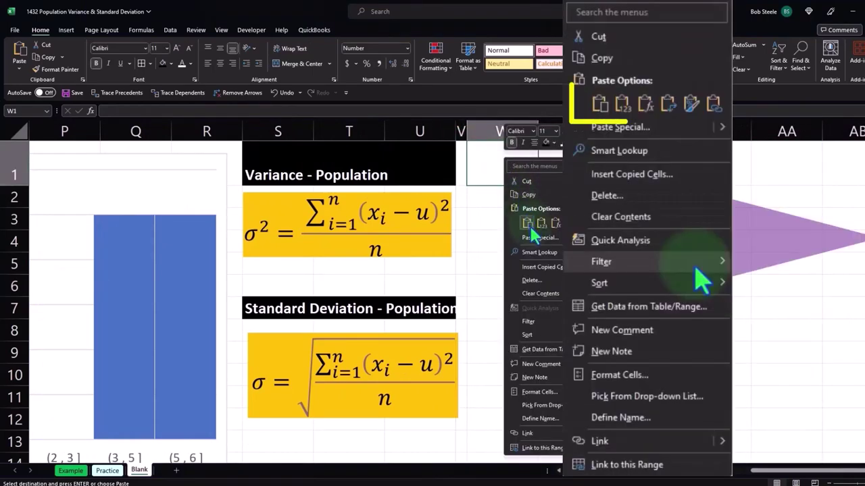
{"action": "left_click", "coordinate": [528, 223]}
{"action": "left_click", "coordinate": [510, 205]}
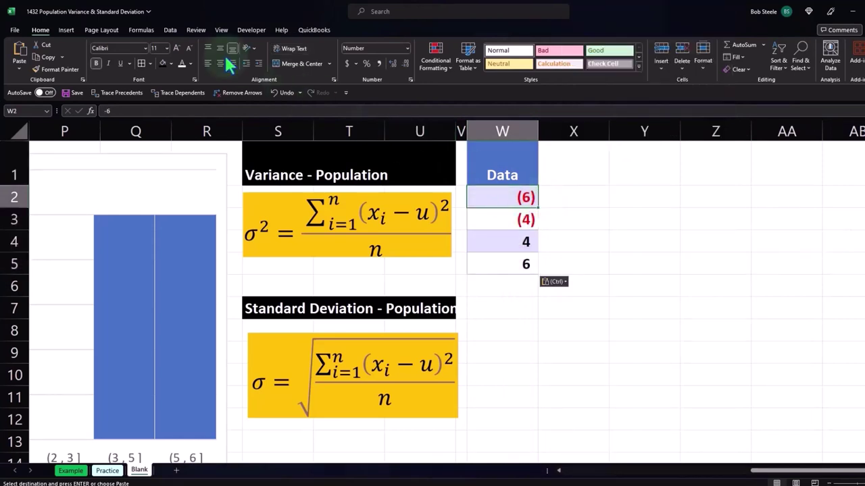
Turn W1:W5 into a table with headers and add a Mean header in X1
{"action": "left_click", "coordinate": [66, 31]}
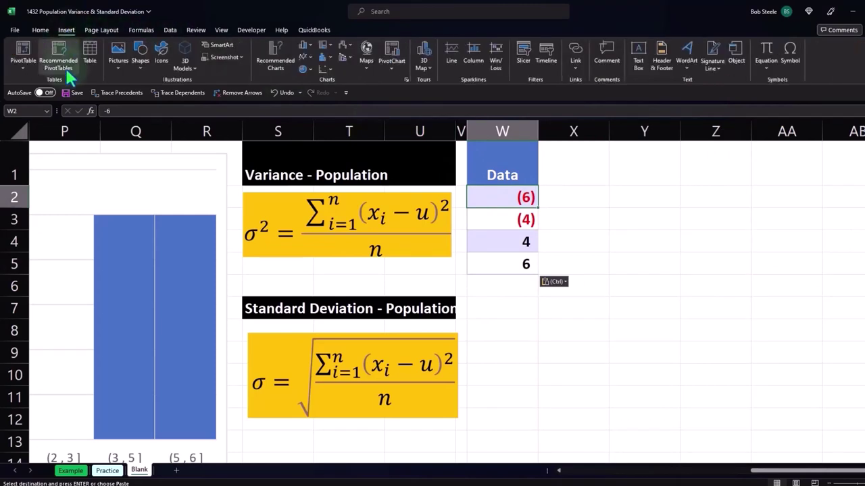
{"action": "left_click", "coordinate": [92, 58]}
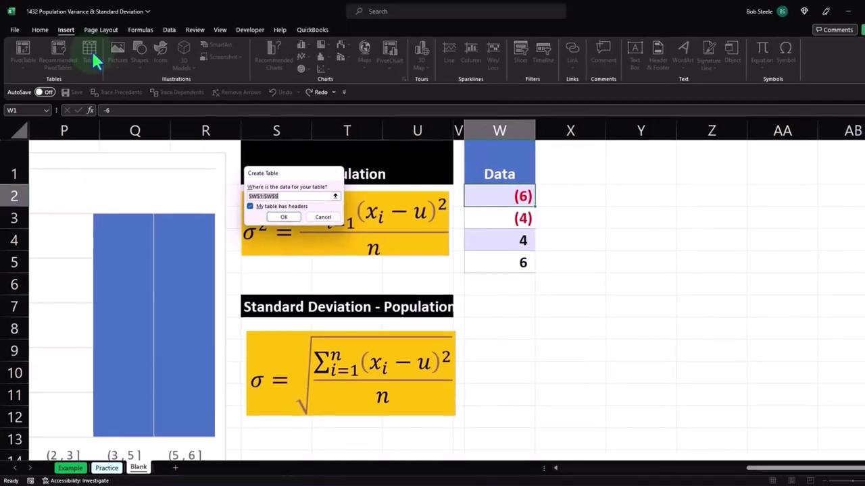
{"action": "key", "text": "Return"}
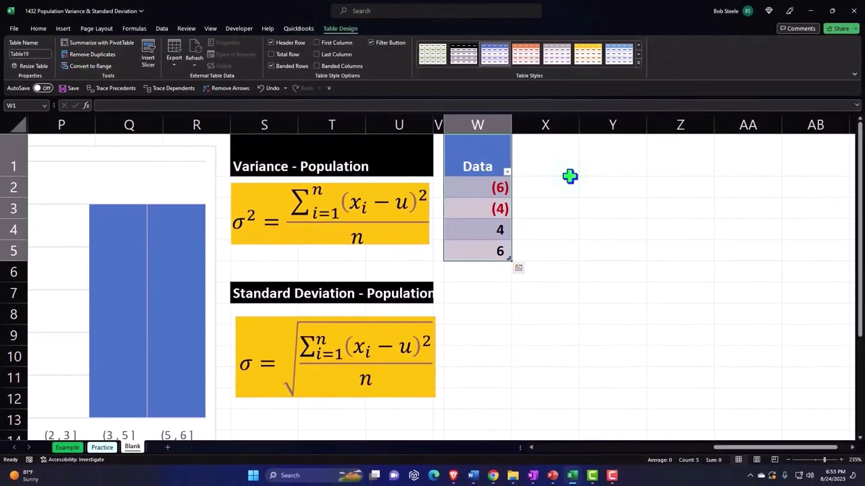
{"action": "left_click", "coordinate": [569, 175]}
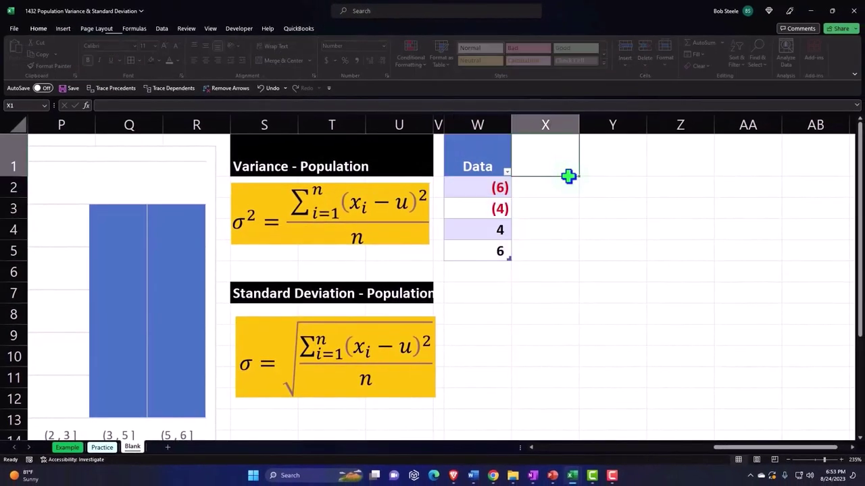
{"action": "type", "text": "Mean"}
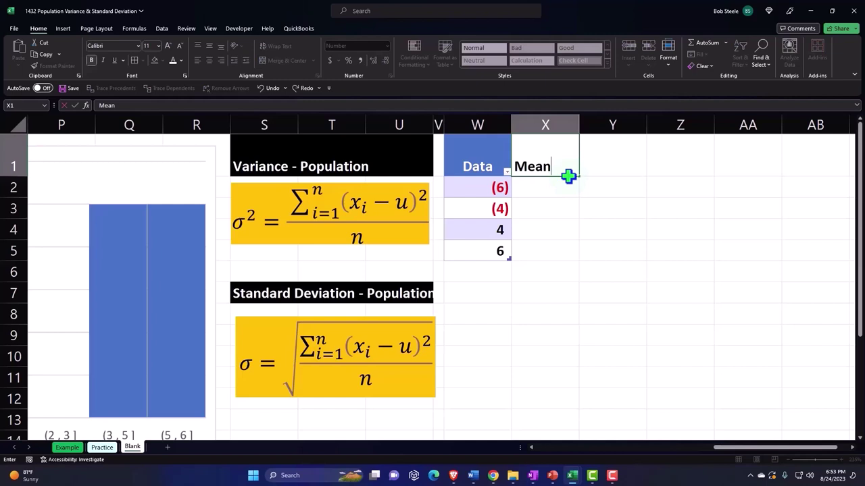
{"action": "key", "text": "Return"}
{"action": "key", "text": "Right"}
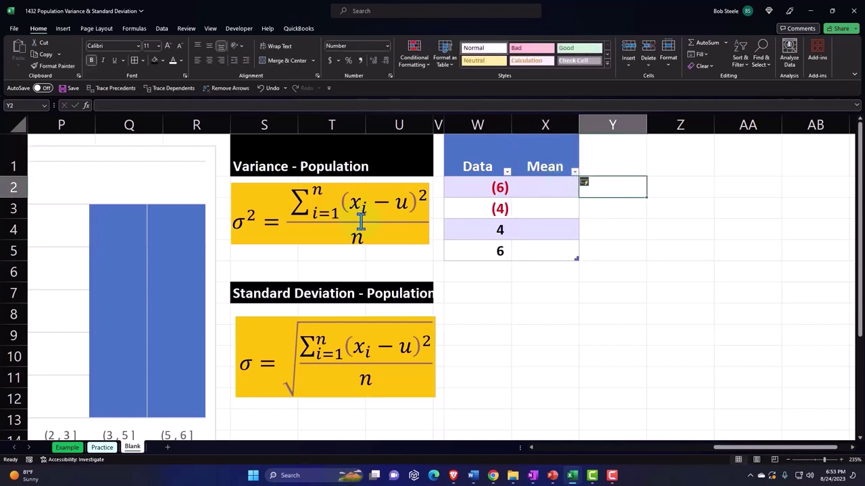
Point X2's formula at the mean in D1 and check D1's AVERAGE formula
{"action": "key", "text": "Left"}
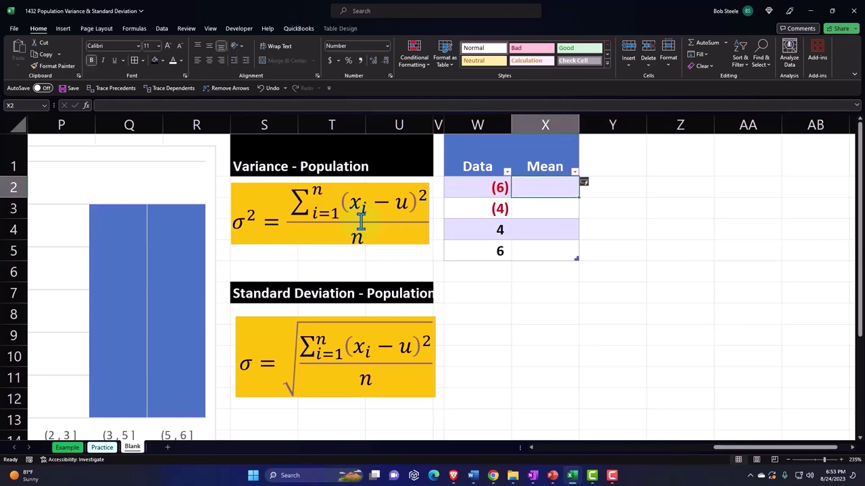
{"action": "type", "text": "="}
{"action": "key", "text": "Left"}
{"action": "key", "text": "Left"}
{"action": "key", "text": "Left"}
{"action": "key", "text": "Left"}
{"action": "key", "text": "Left"}
{"action": "key", "text": "Left"}
{"action": "key", "text": "Left"}
{"action": "key", "text": "Left"}
{"action": "key", "text": "Left"}
{"action": "key", "text": "Left"}
{"action": "key", "text": "Left"}
{"action": "key", "text": "Left"}
{"action": "key", "text": "Left"}
{"action": "key", "text": "Left"}
{"action": "key", "text": "Left"}
{"action": "key", "text": "Left"}
{"action": "key", "text": "Left"}
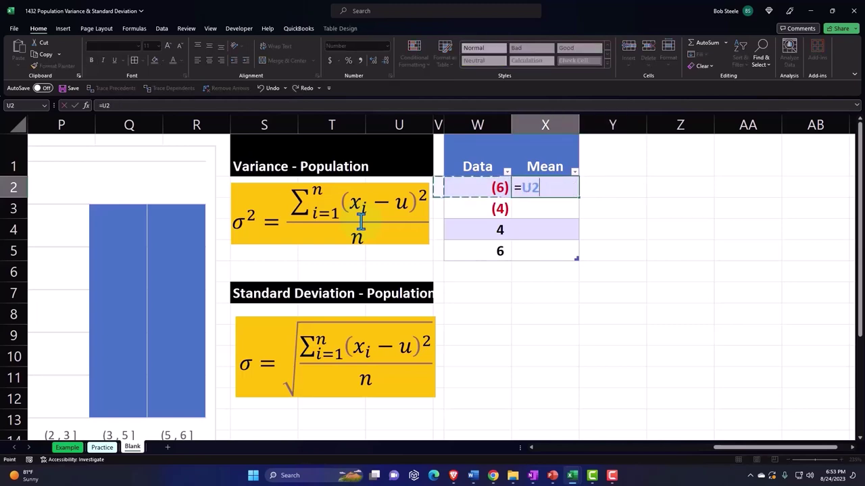
{"action": "key", "text": "Left"}
{"action": "key", "text": "Left"}
{"action": "key", "text": "Left"}
{"action": "key", "text": "Left"}
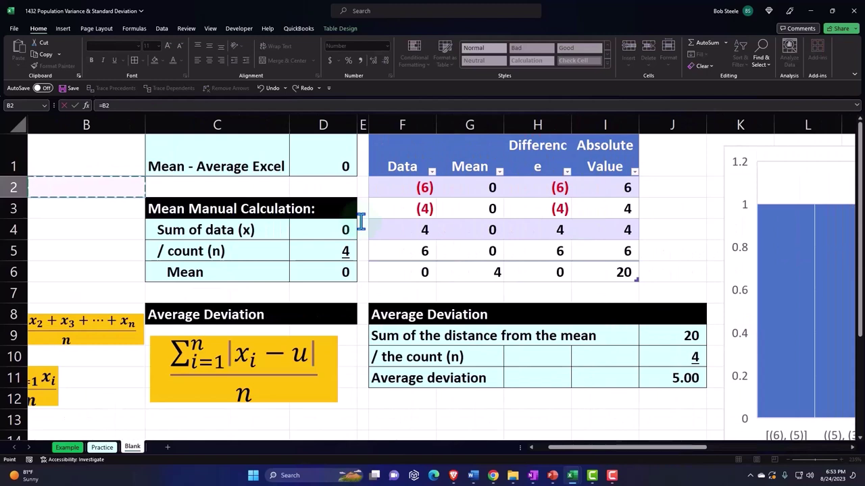
{"action": "key", "text": "Right"}
{"action": "key", "text": "Right"}
{"action": "key", "text": "Up"}
{"action": "key", "text": "Return"}
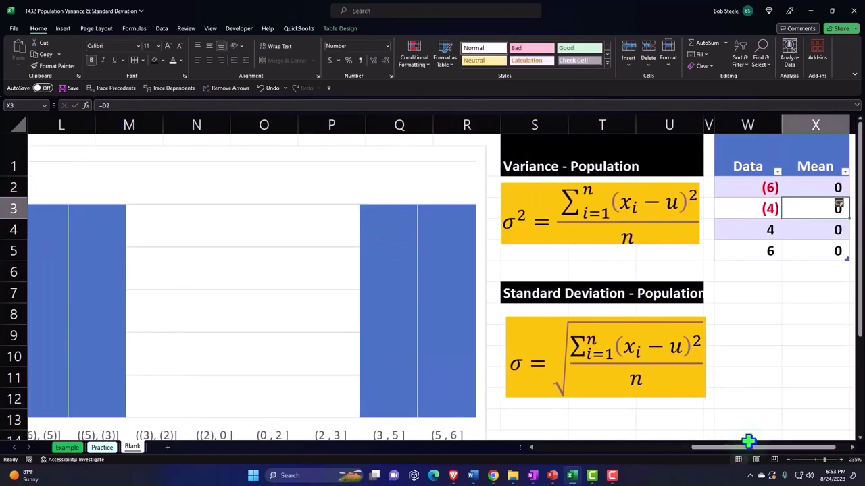
{"action": "scroll", "coordinate": [755, 457], "scroll_direction": "left", "scroll_amount": 10}
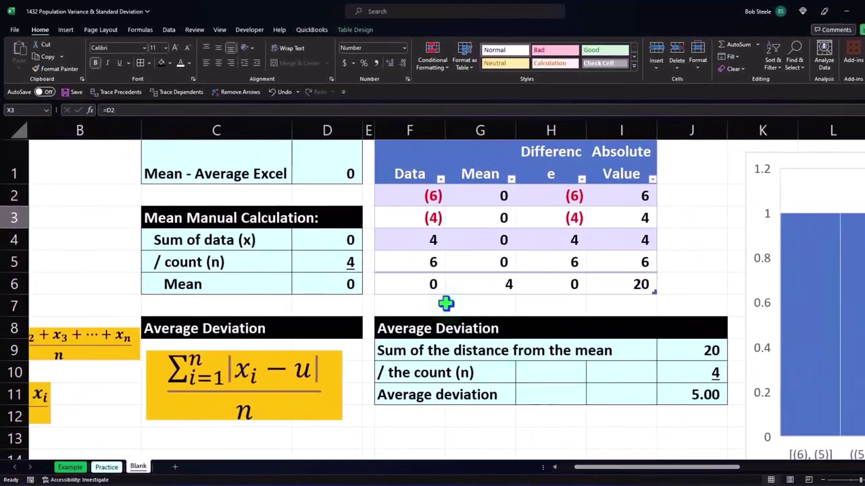
{"action": "double_click", "coordinate": [325, 166]}
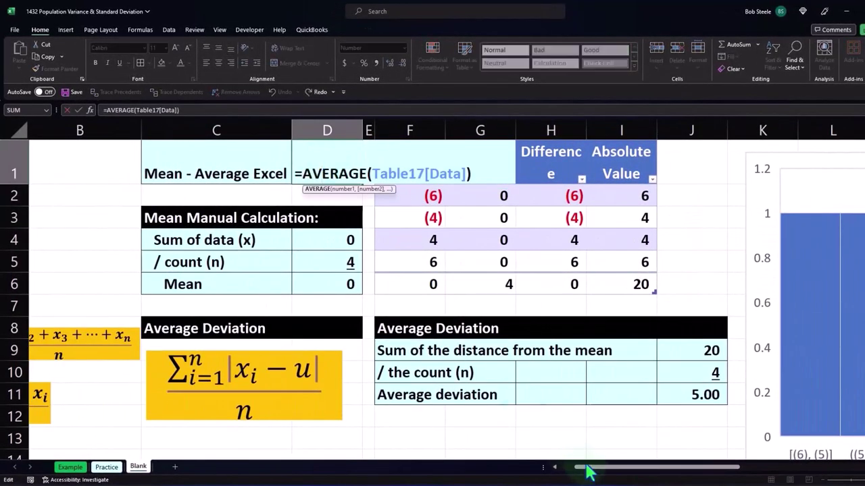
{"action": "scroll", "coordinate": [483, 478], "scroll_direction": "left", "scroll_amount": 2}
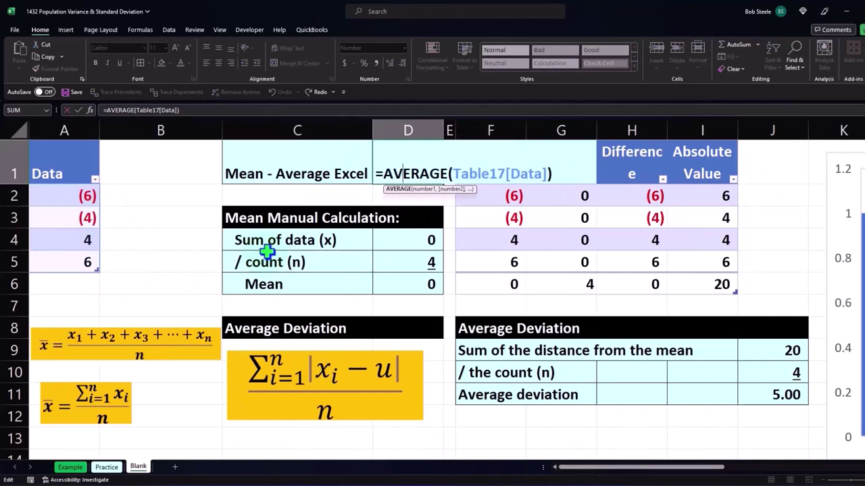
{"action": "key", "text": "Return"}
{"action": "key", "text": "Right"}
{"action": "key", "text": "Right"}
{"action": "key", "text": "Right"}
{"action": "key", "text": "Right"}
{"action": "key", "text": "Right"}
{"action": "key", "text": "Right"}
{"action": "key", "text": "Right"}
{"action": "key", "text": "Right"}
{"action": "key", "text": "Right"}
{"action": "key", "text": "Right"}
{"action": "key", "text": "Right"}
{"action": "key", "text": "Right"}
{"action": "key", "text": "Right"}
{"action": "key", "text": "Right"}
{"action": "key", "text": "Right"}
{"action": "key", "text": "Right"}
{"action": "key", "text": "Right"}
{"action": "key", "text": "Right"}
{"action": "key", "text": "Right"}
{"action": "key", "text": "Right"}
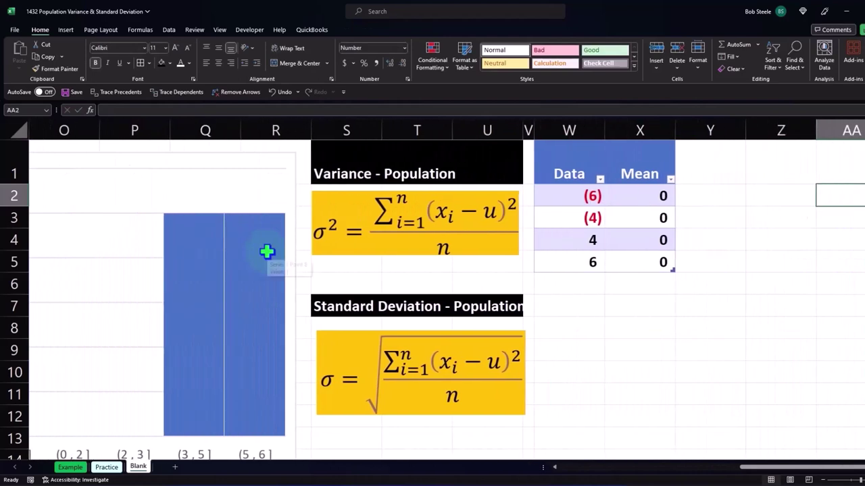
Enter =$D$1 in X2 so every Mean row references the absolute mean, showing 0
{"action": "left_click", "coordinate": [647, 196]}
{"action": "type", "text": "=D1"}
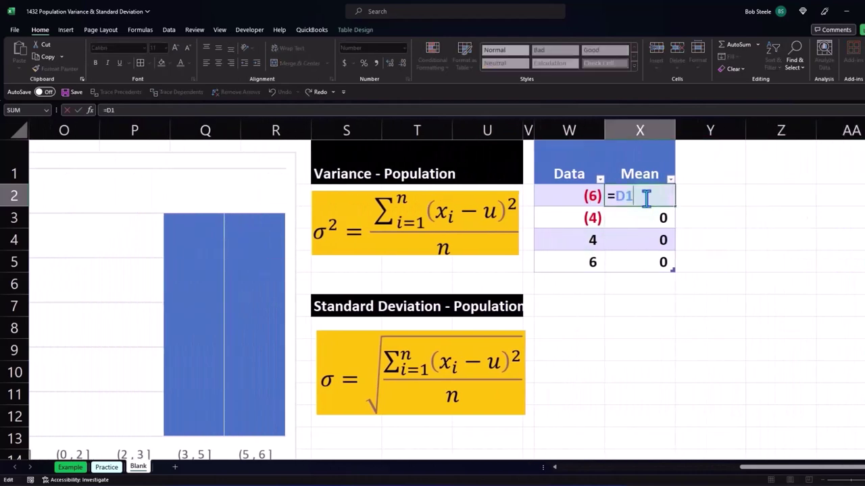
{"action": "key", "text": "F4"}
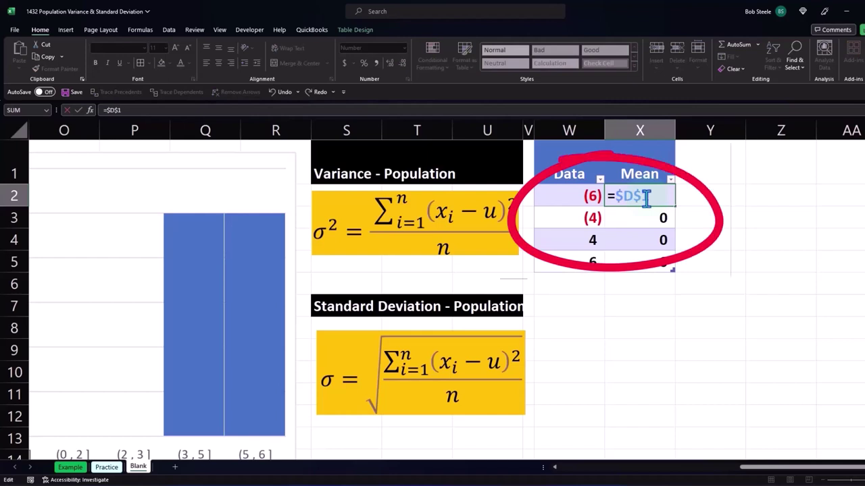
{"action": "key", "text": "Return"}
{"action": "double_click", "coordinate": [652, 223]}
{"action": "key", "text": "Return"}
{"action": "double_click", "coordinate": [648, 236]}
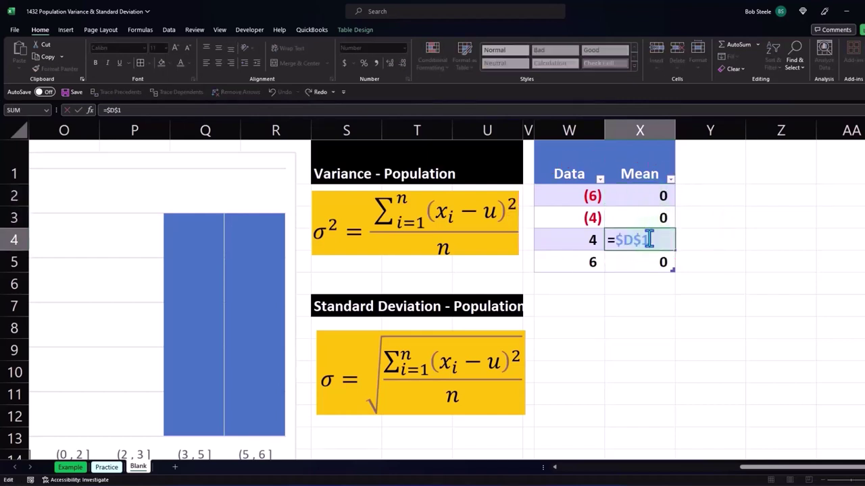
{"action": "key", "text": "Return"}
{"action": "left_click", "coordinate": [716, 169]}
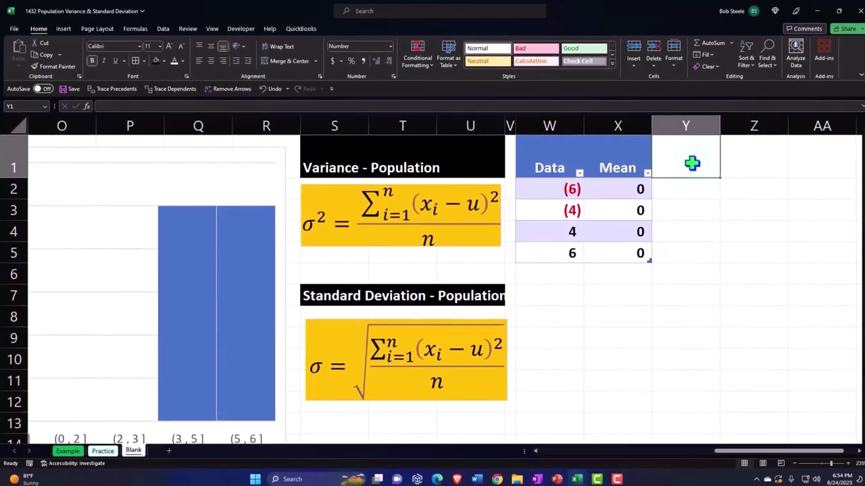
{"action": "type", "text": "Difference"}
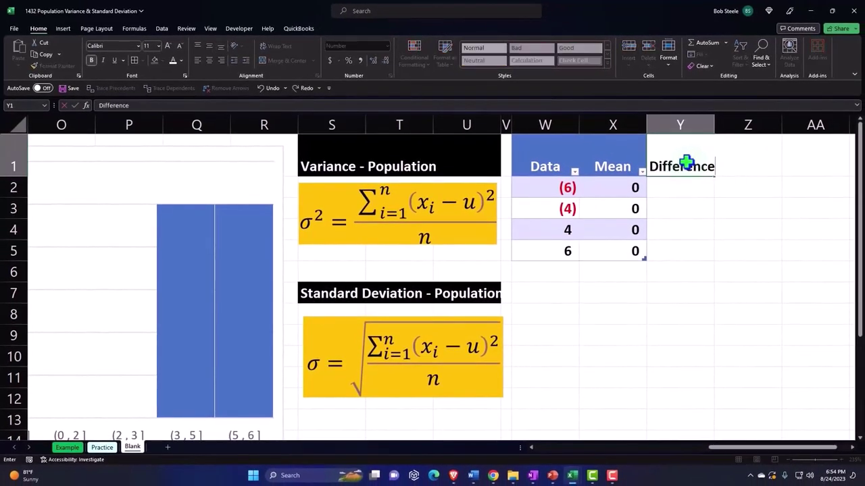
{"action": "key", "text": "Return"}
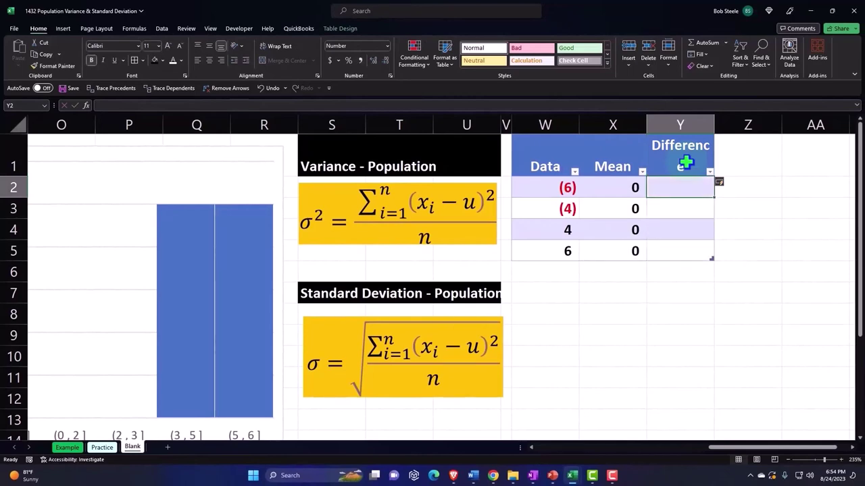
{"action": "type", "text": "="}
{"action": "key", "text": "Left"}
{"action": "key", "text": "Left"}
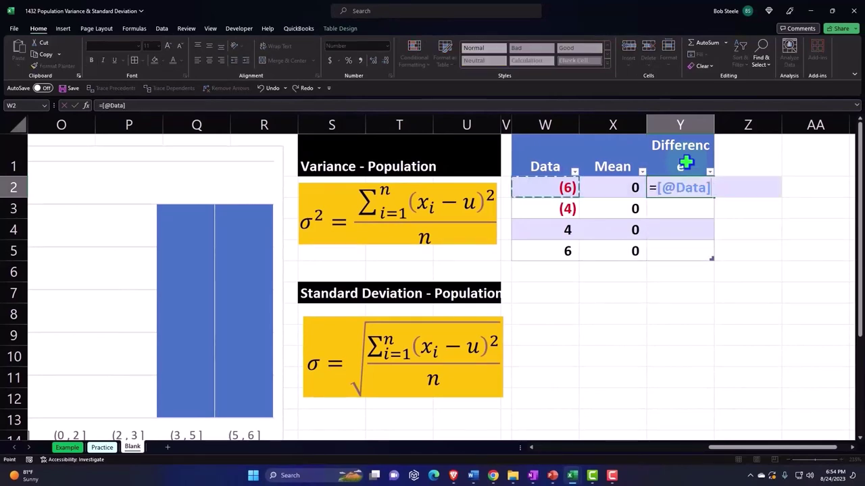
{"action": "type", "text": "-"}
{"action": "key", "text": "Left"}
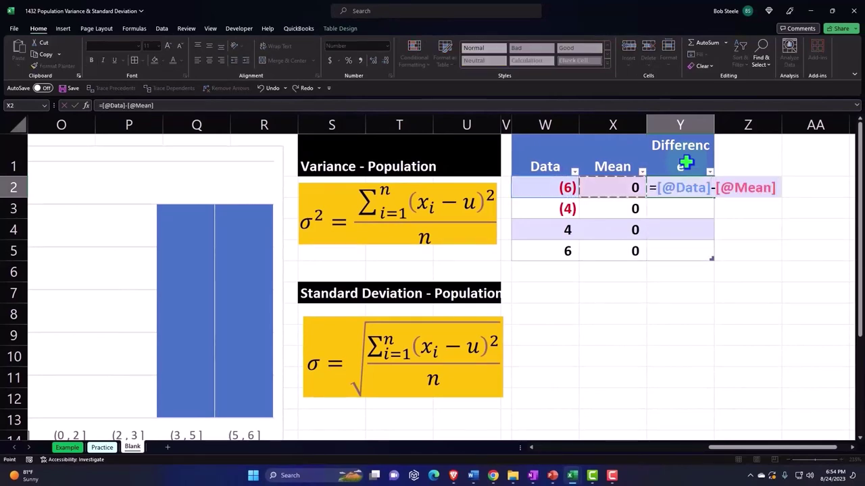
{"action": "key", "text": "Return"}
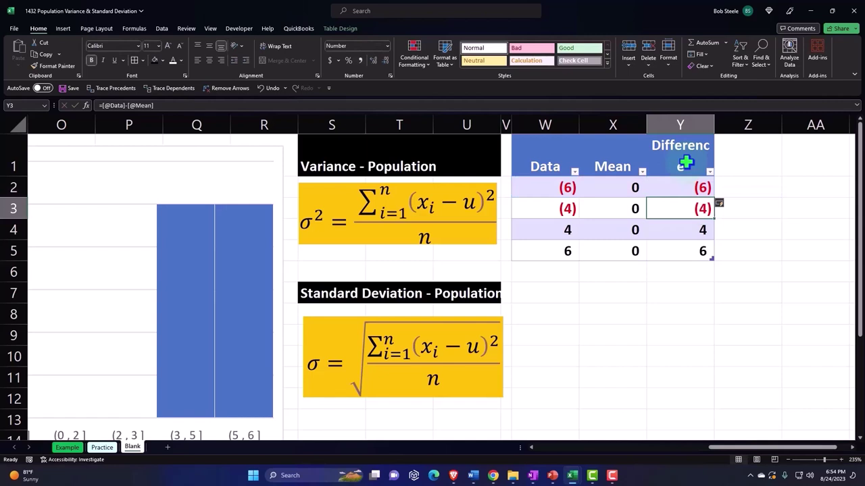
{"action": "scroll", "coordinate": [685, 162], "scroll_direction": "right", "scroll_amount": 2}
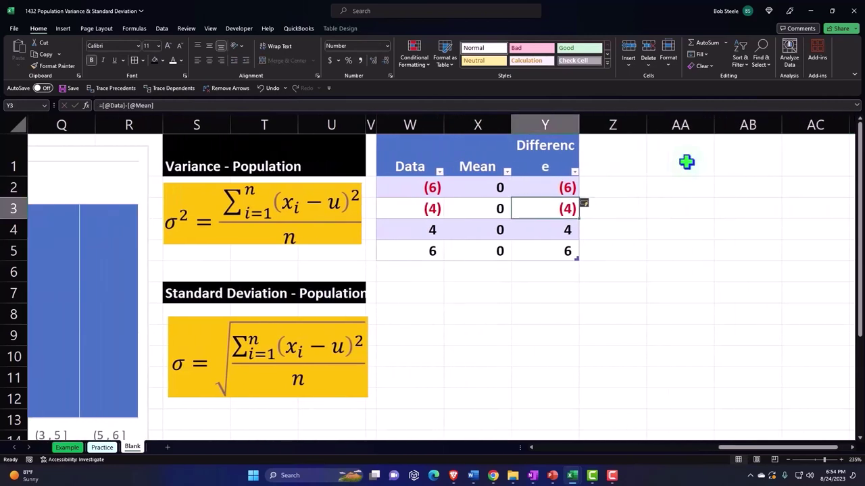
{"action": "key", "text": "Left"}
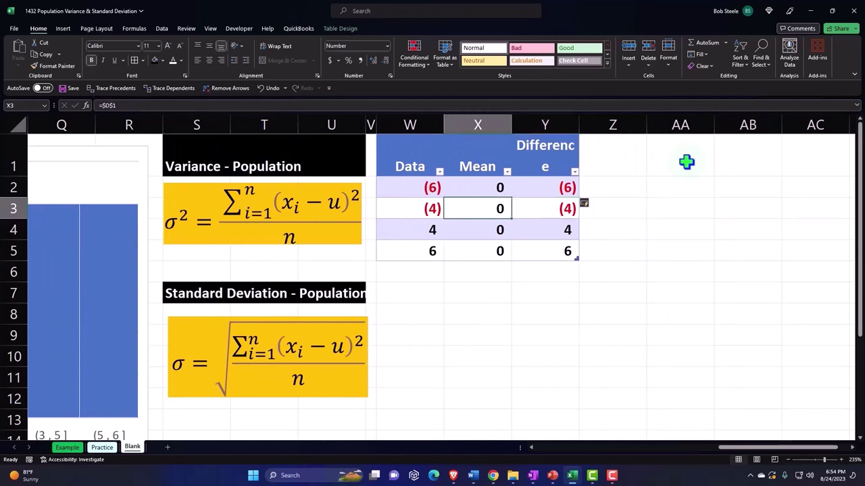
{"action": "key", "text": "Right"}
{"action": "key", "text": "Right"}
{"action": "key", "text": "Up"}
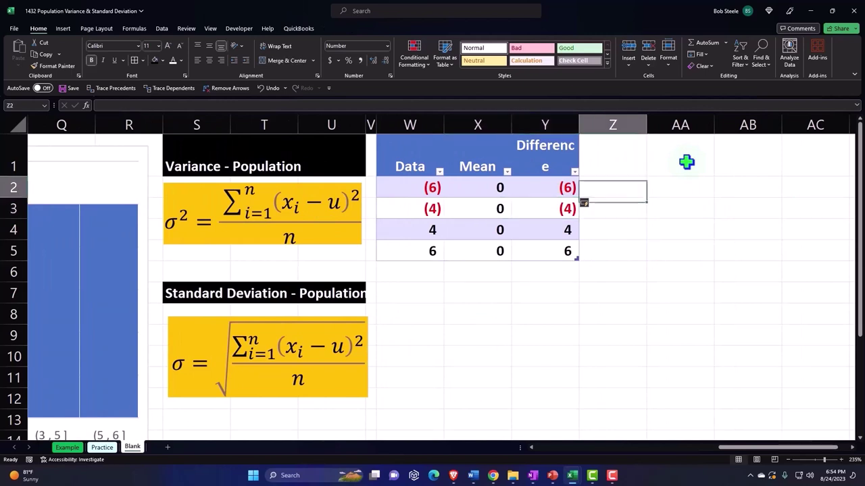
{"action": "key", "text": "Up"}
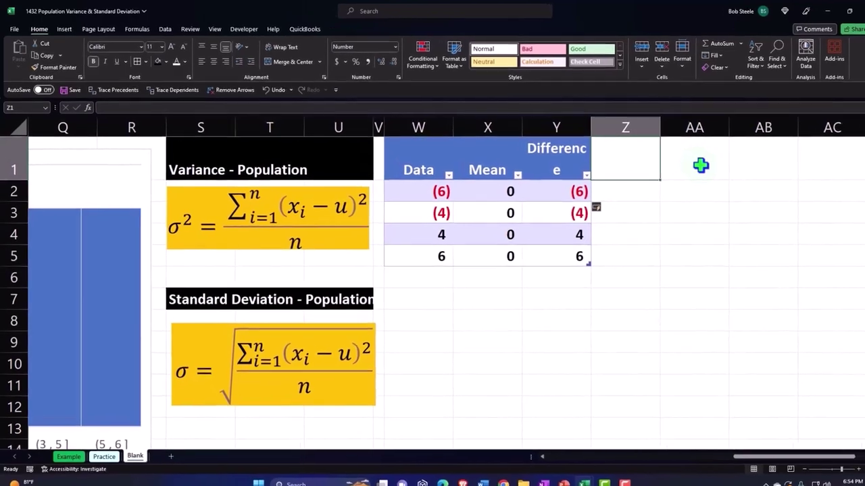
{"action": "type", "text": "Squared"}
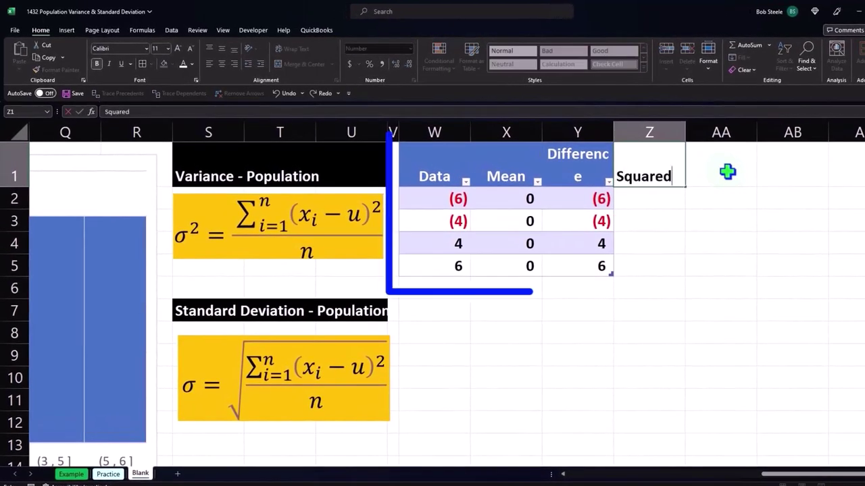
{"action": "key", "text": "Return"}
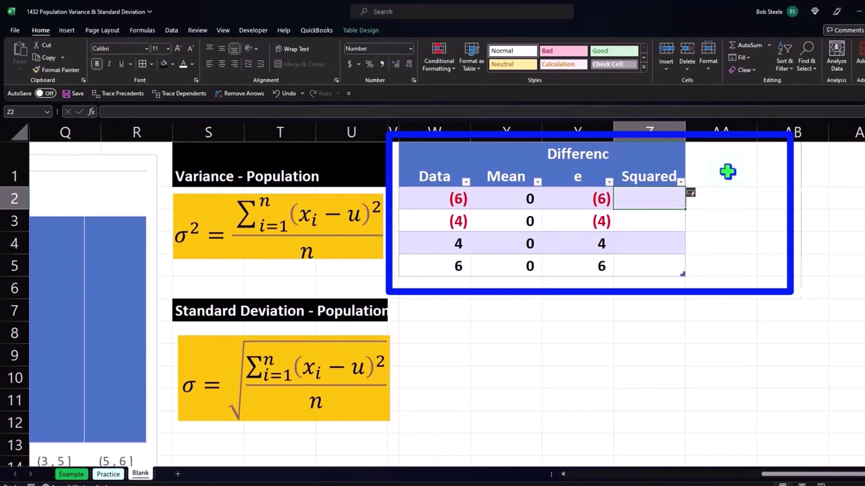
{"action": "type", "text": "="}
{"action": "key", "text": "Left"}
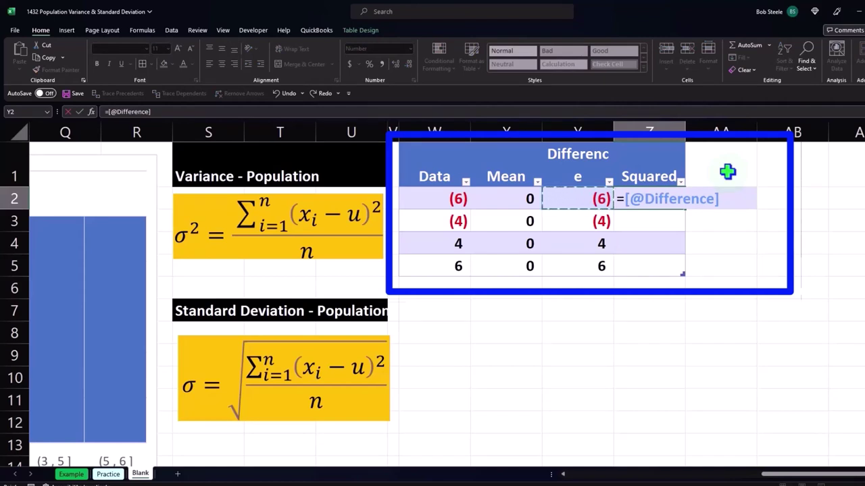
{"action": "type", "text": "^2"}
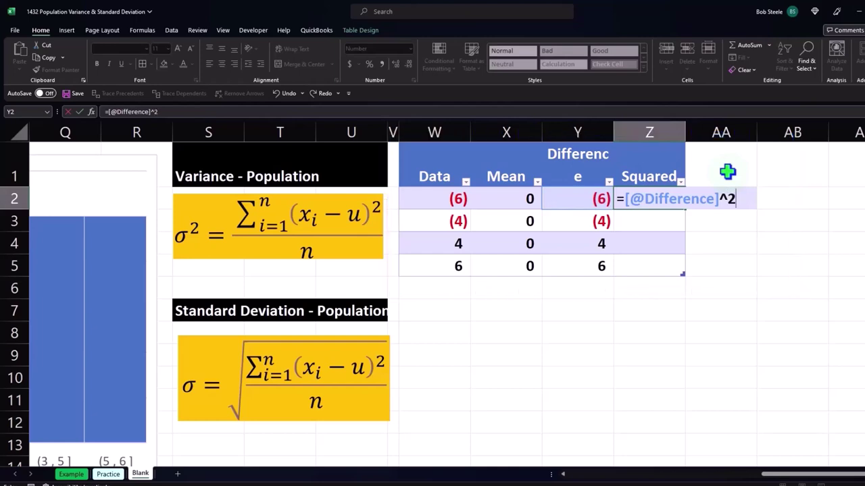
{"action": "key", "text": "Return"}
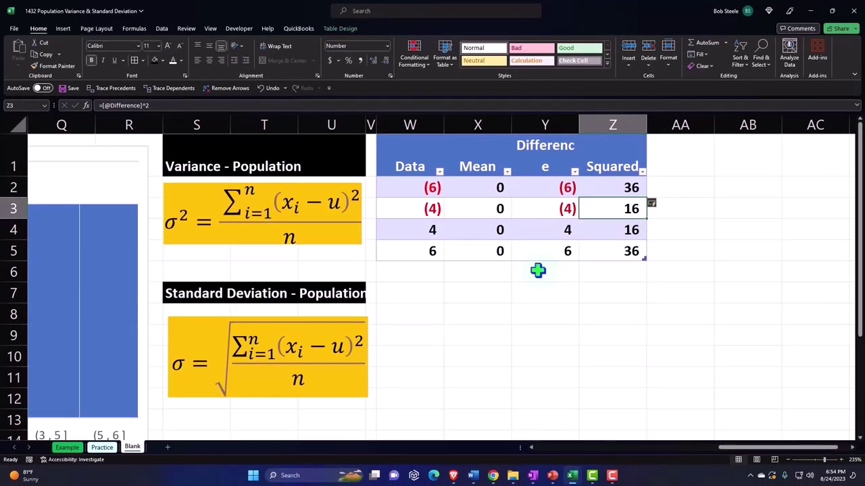
Turn on the table's Total Row and set the Data total to Average
{"action": "left_click", "coordinate": [338, 30]}
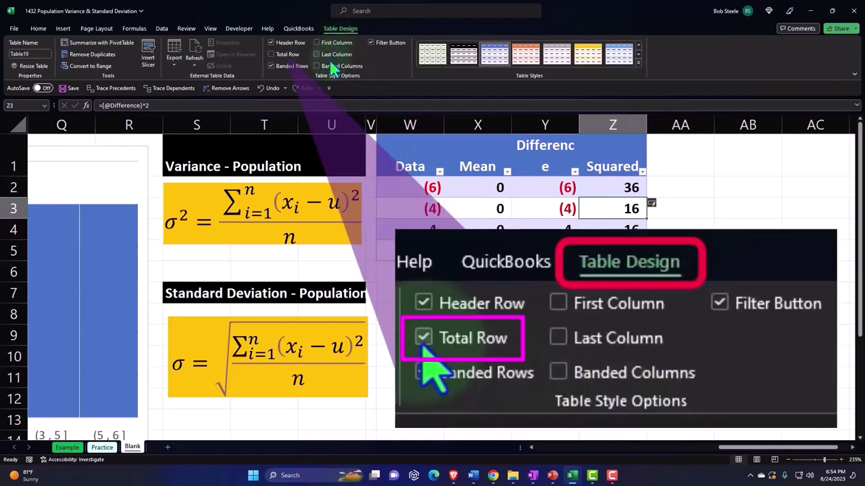
{"action": "left_click", "coordinate": [271, 54]}
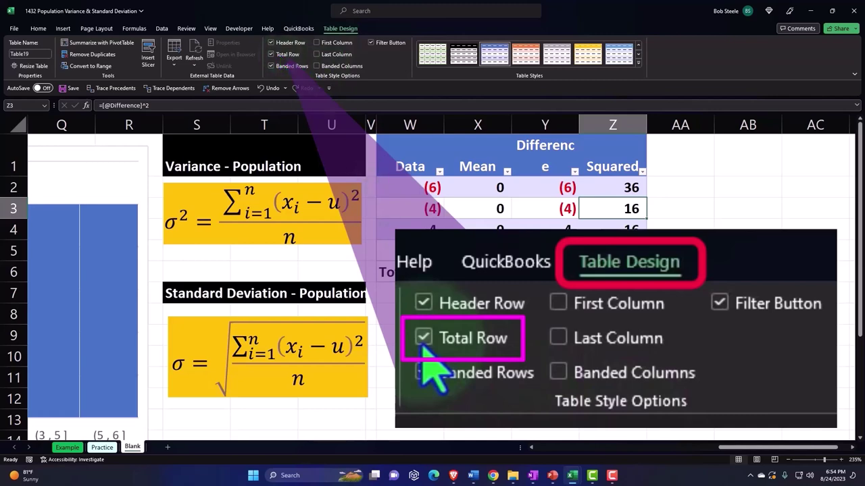
{"action": "left_click", "coordinate": [386, 272]}
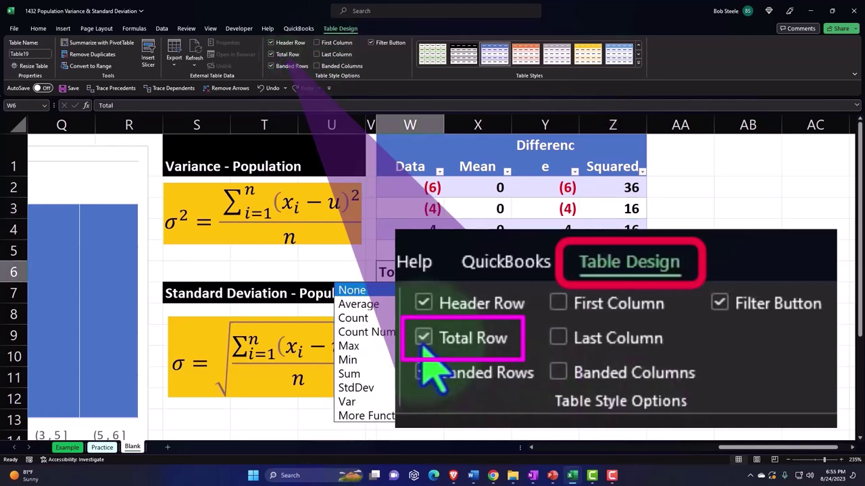
{"action": "left_click", "coordinate": [446, 278]}
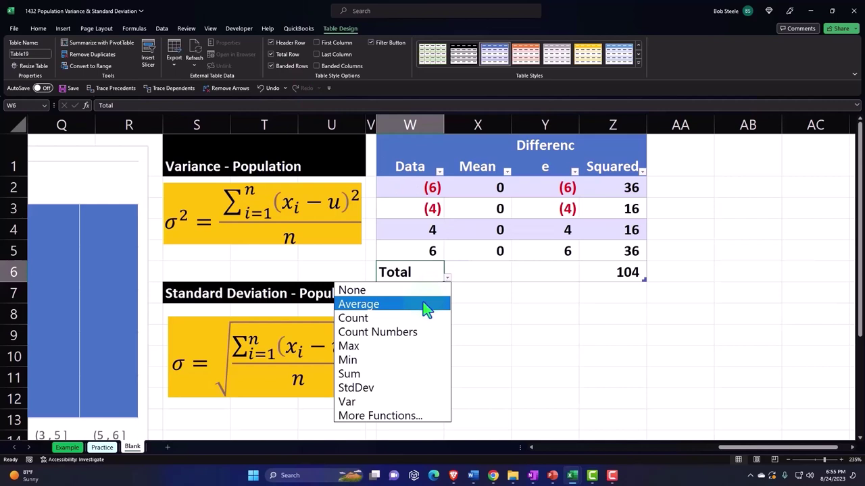
{"action": "left_click", "coordinate": [426, 304]}
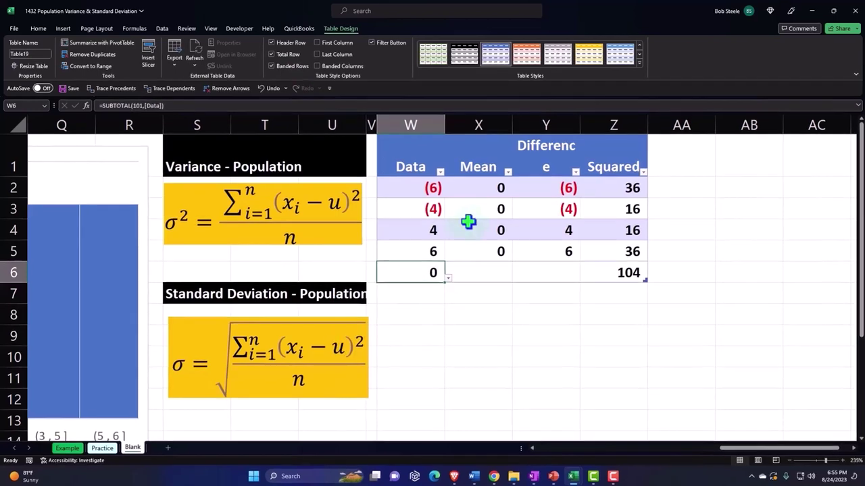
Set the Mean column's total to Count and the Difference column's total to Sum
{"action": "left_click", "coordinate": [497, 272]}
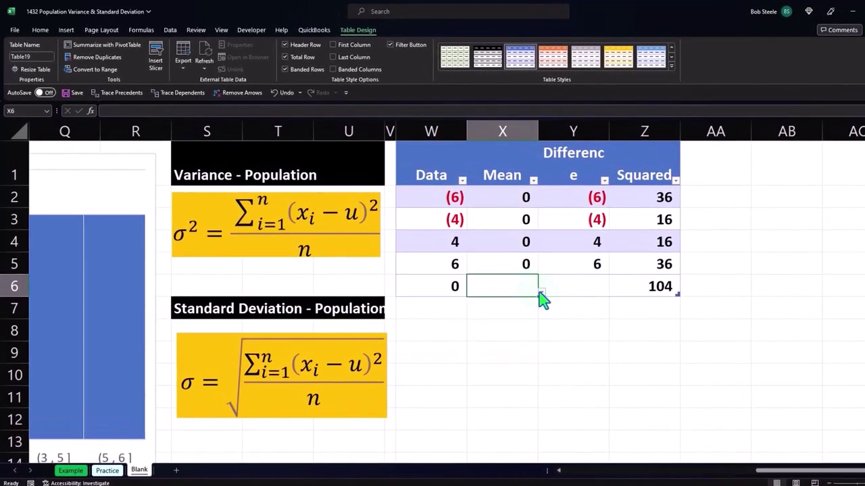
{"action": "left_click", "coordinate": [540, 292]}
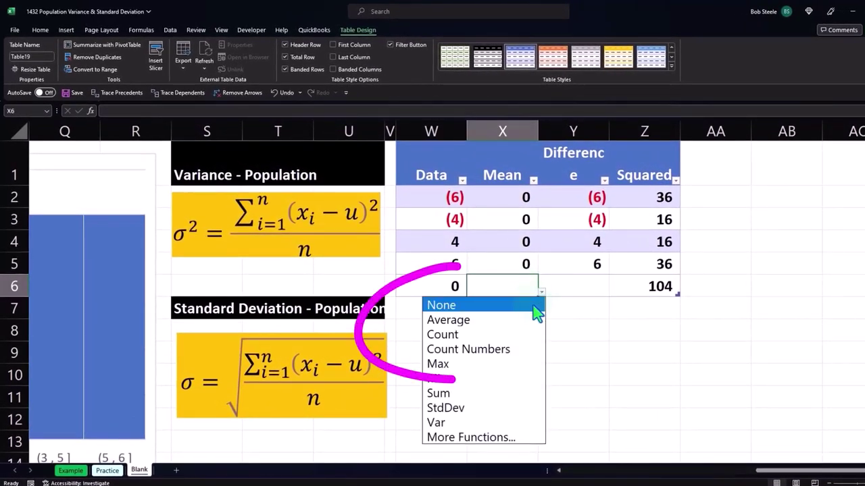
{"action": "left_click", "coordinate": [531, 335]}
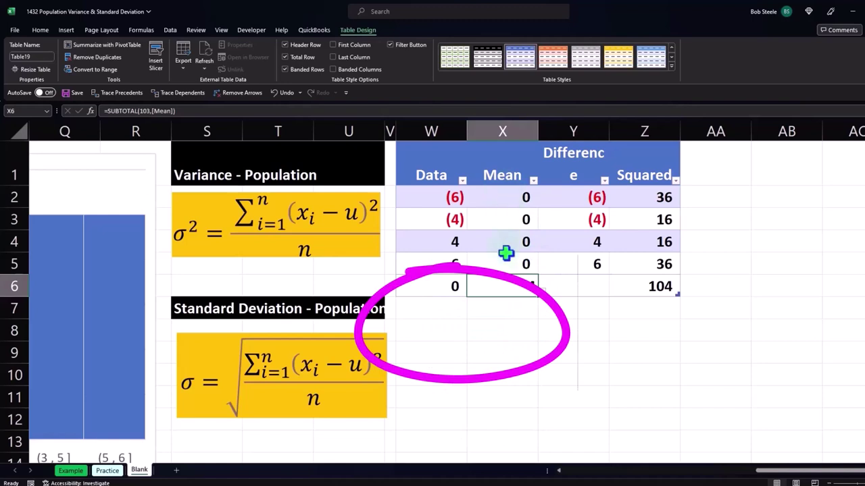
{"action": "left_click", "coordinate": [598, 287]}
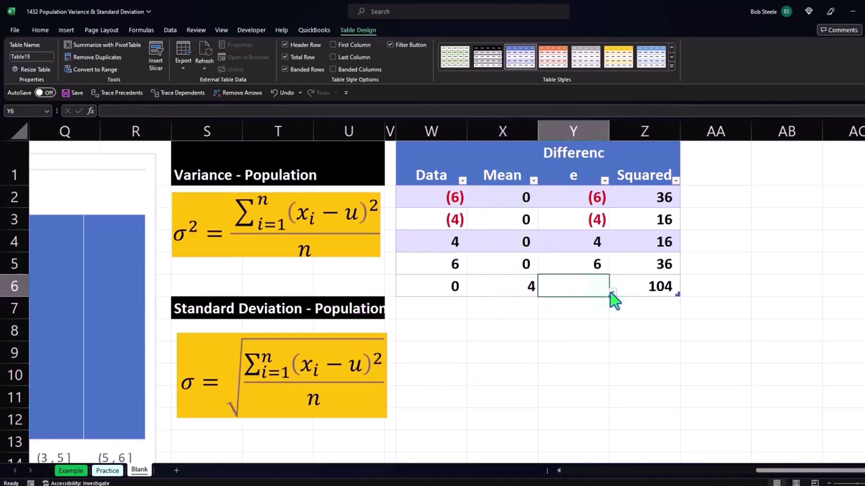
{"action": "left_click", "coordinate": [613, 295]}
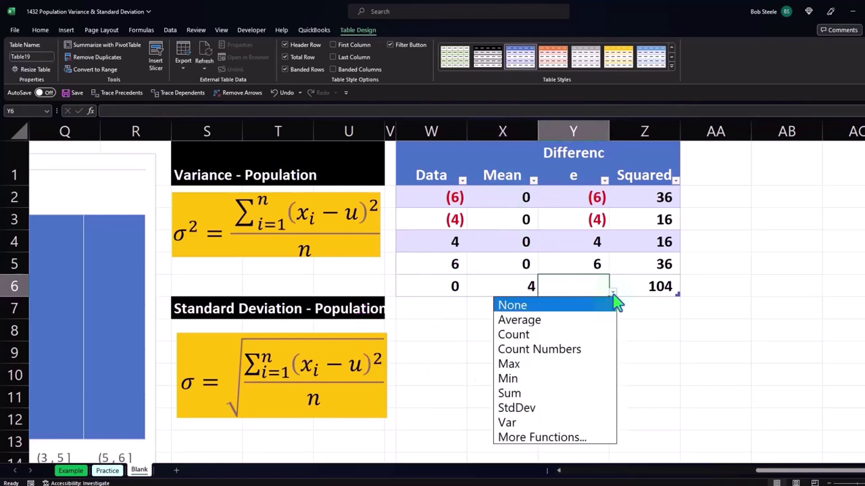
{"action": "left_click", "coordinate": [589, 394]}
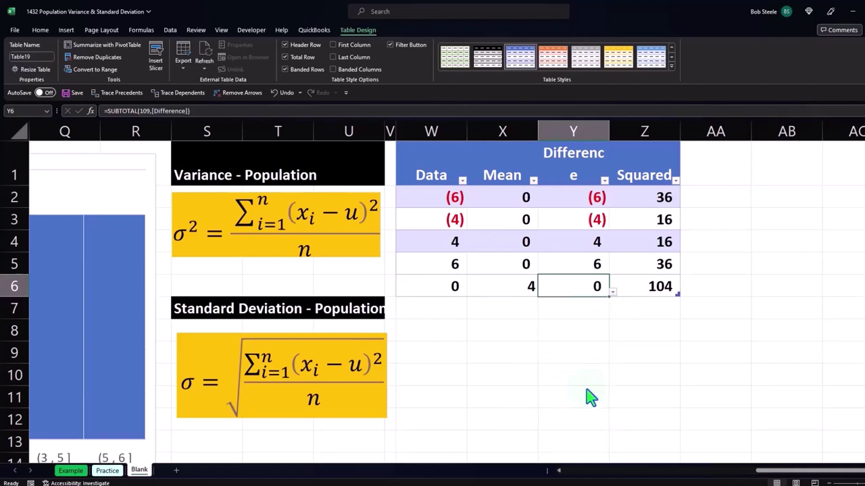
Verify the Squared column totals 104, then select an empty cell outside the table
{"action": "left_click", "coordinate": [659, 289]}
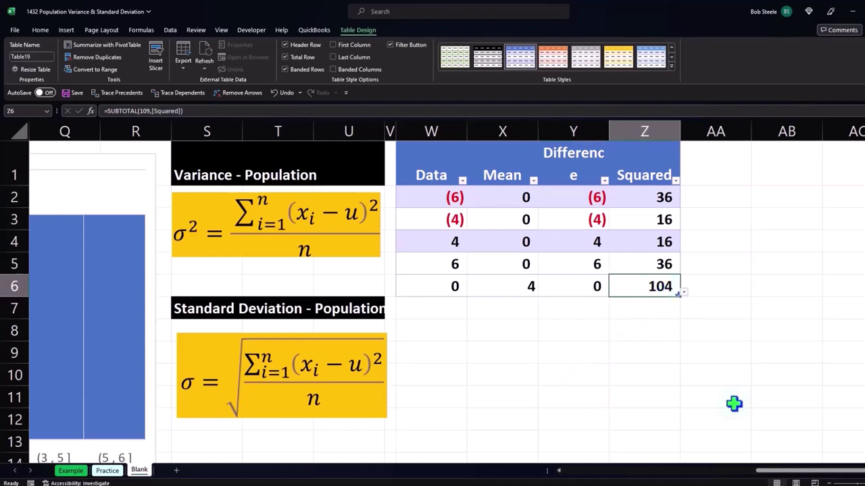
{"action": "left_click_drag", "start_coordinate": [786, 476], "coordinate": [667, 477]}
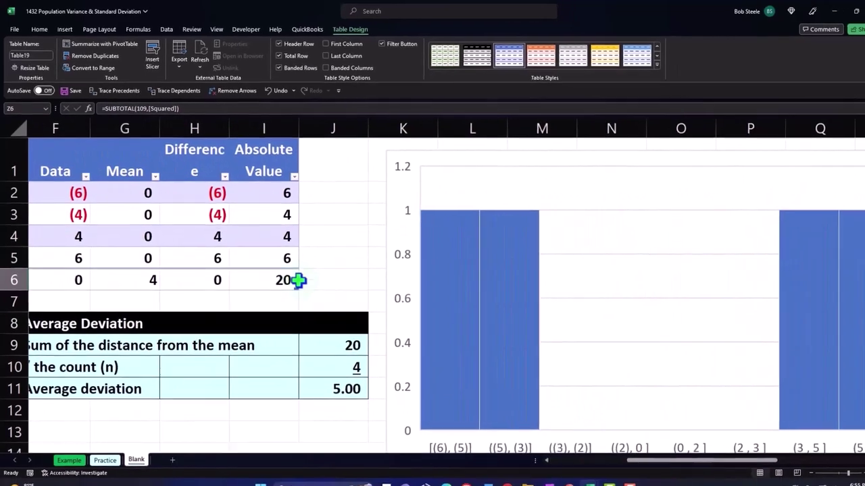
{"action": "left_click_drag", "start_coordinate": [635, 445], "coordinate": [766, 459]}
{"action": "left_click", "coordinate": [792, 353]}
{"action": "key", "text": "Right"}
{"action": "key", "text": "Right"}
{"action": "key", "text": "Right"}
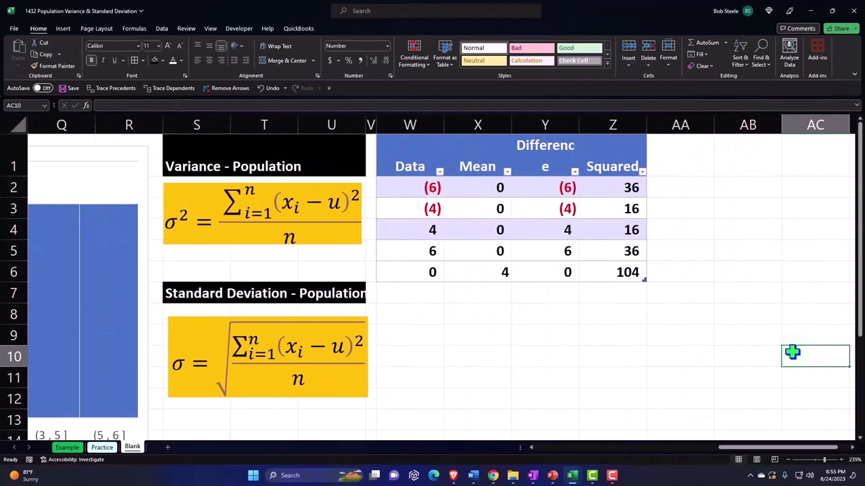
{"action": "key", "text": "Left"}
{"action": "key", "text": "Left"}
{"action": "key", "text": "Left"}
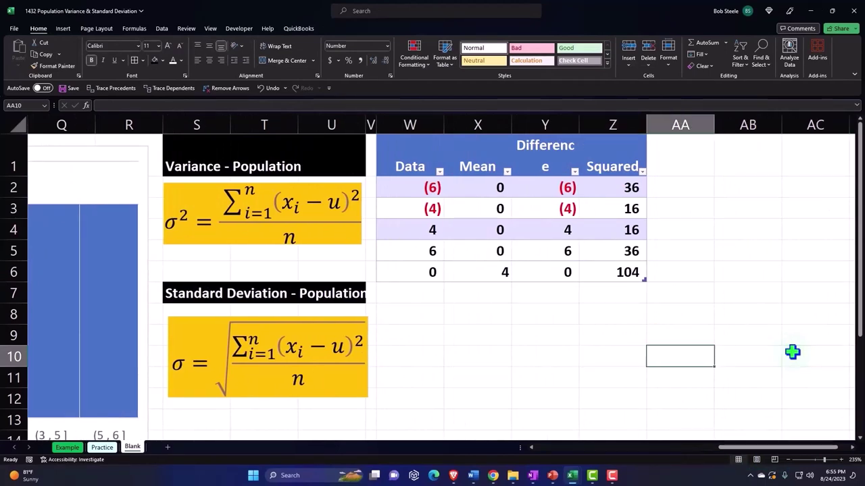